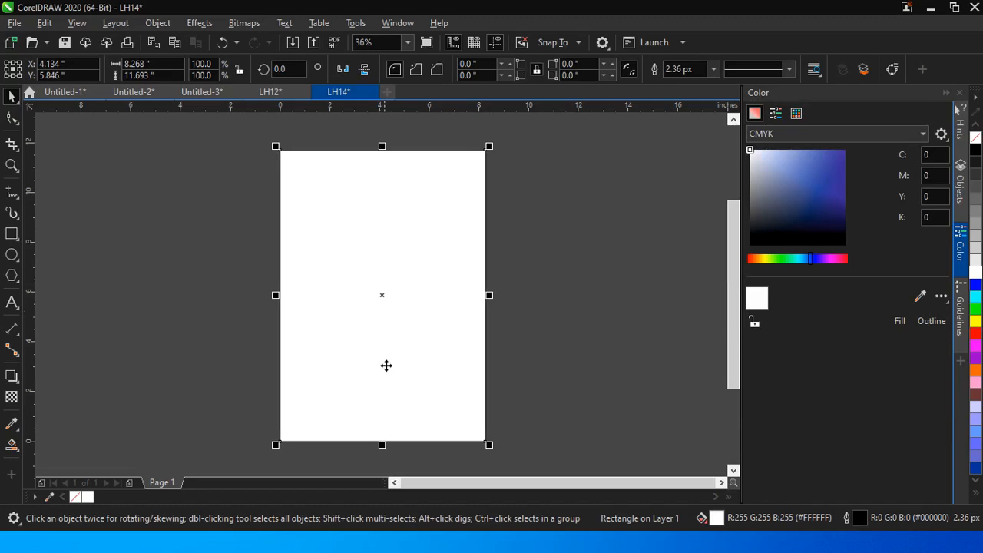
Reduce the page-sized white rectangle to about 1.93 in tall, placed right of the page, and fill it black.
drag(384, 445, 382, 198)
drag(531, 166, 608, 208)
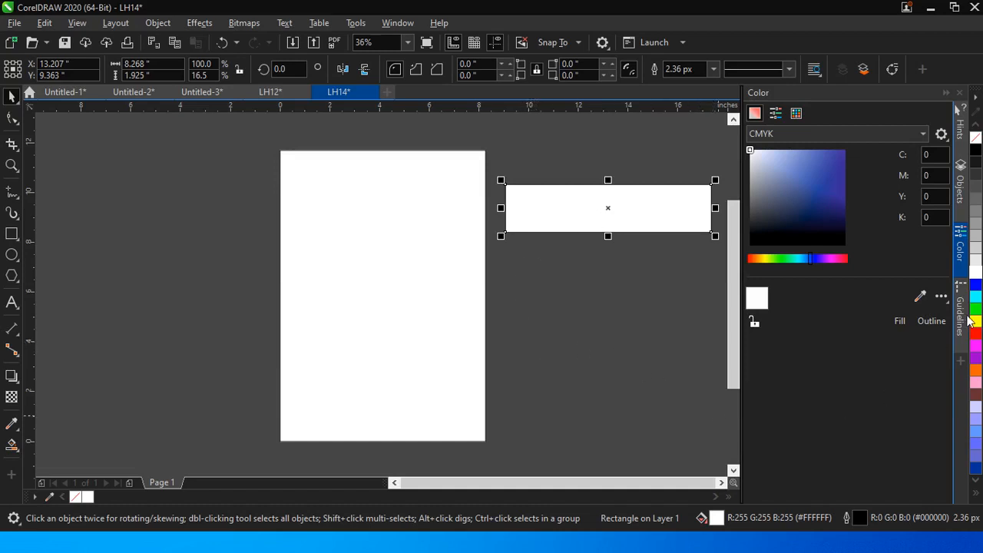
click(975, 155)
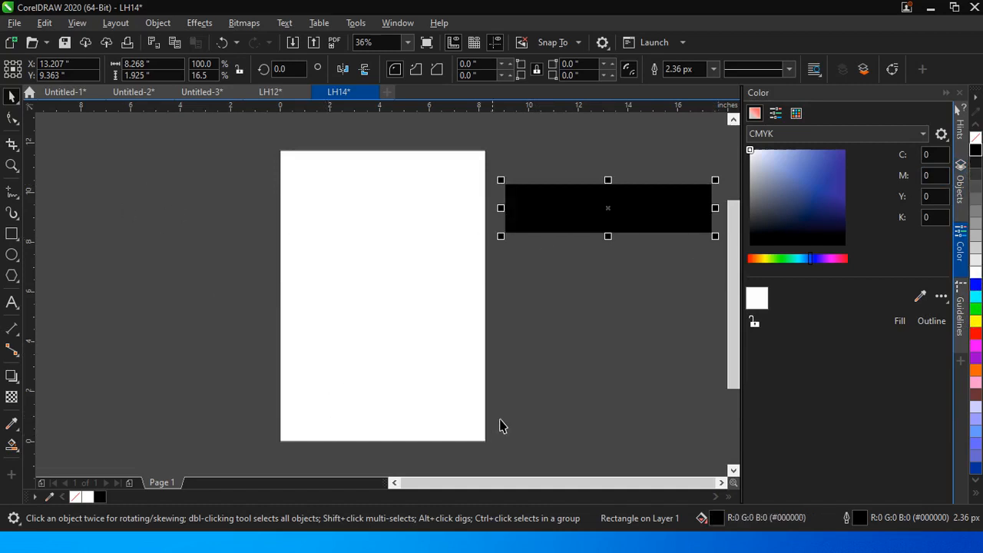
Convert the black bar to curves, slant its left end by removing the upper corner node, and stretch it to about 2.35 in tall.
click(11, 117)
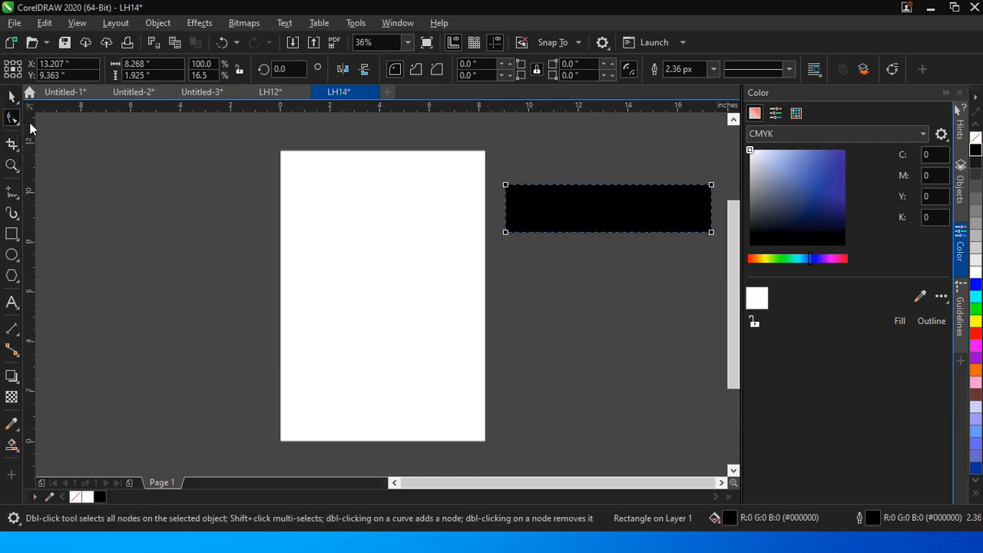
key(ctrl+q)
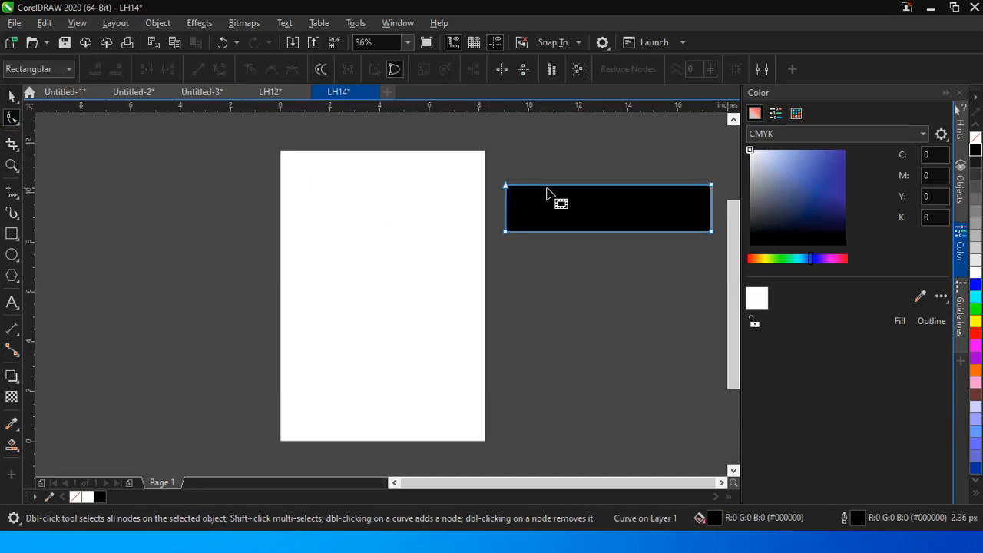
double_click(548, 186)
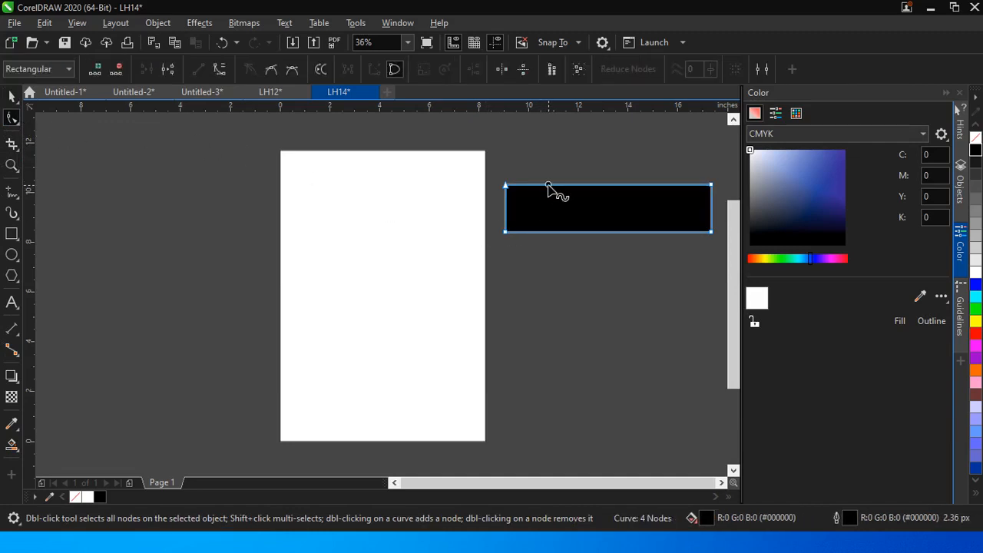
double_click(506, 185)
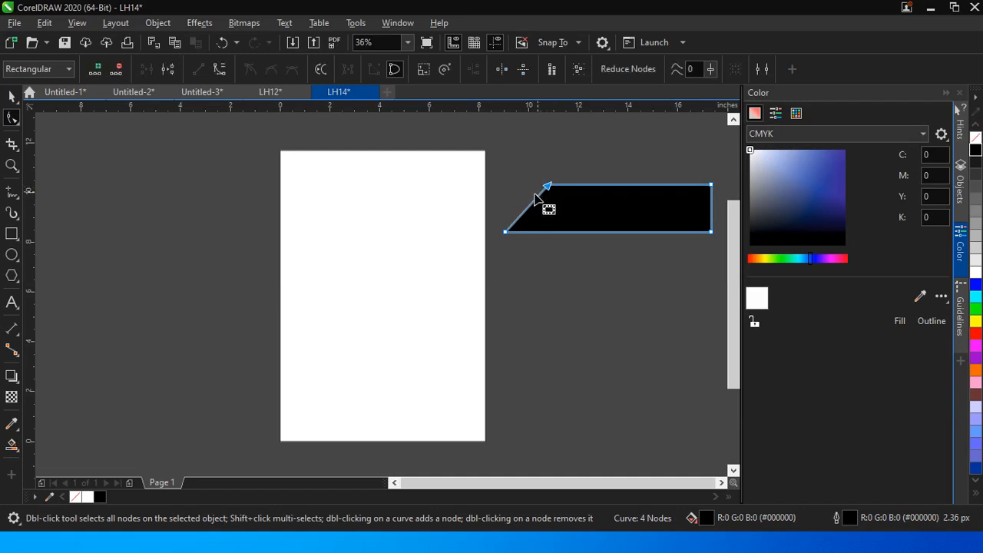
click(548, 187)
click(550, 193)
click(12, 97)
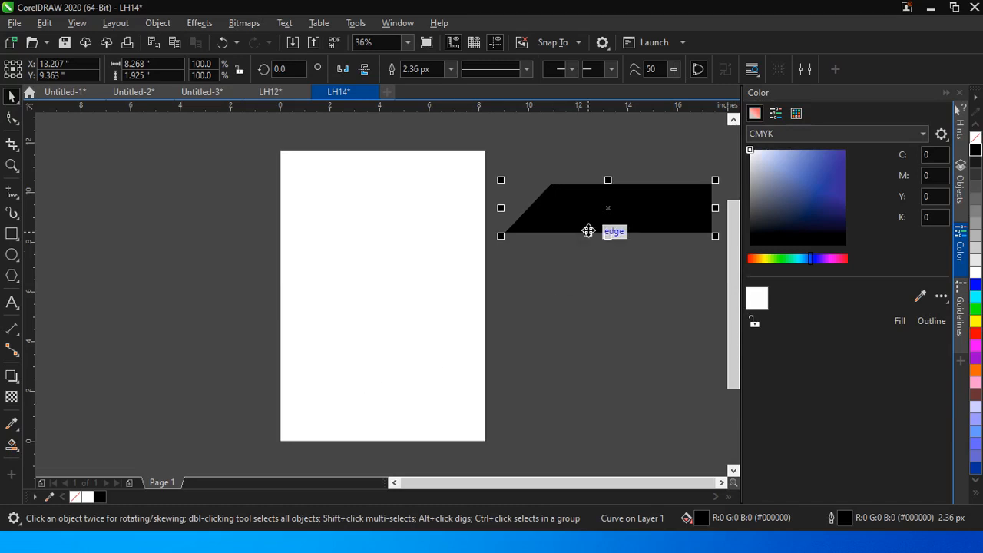
drag(607, 236, 608, 252)
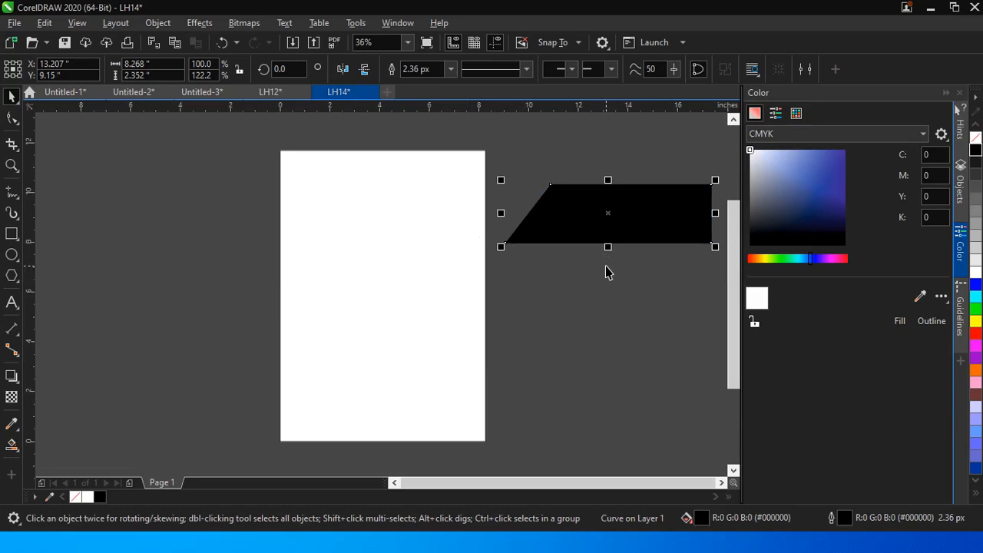
Smart-fill a red strip where a helper rectangle about 11.26 by 0.84 in crosses the black shape's lower edge, and delete the helper.
click(11, 233)
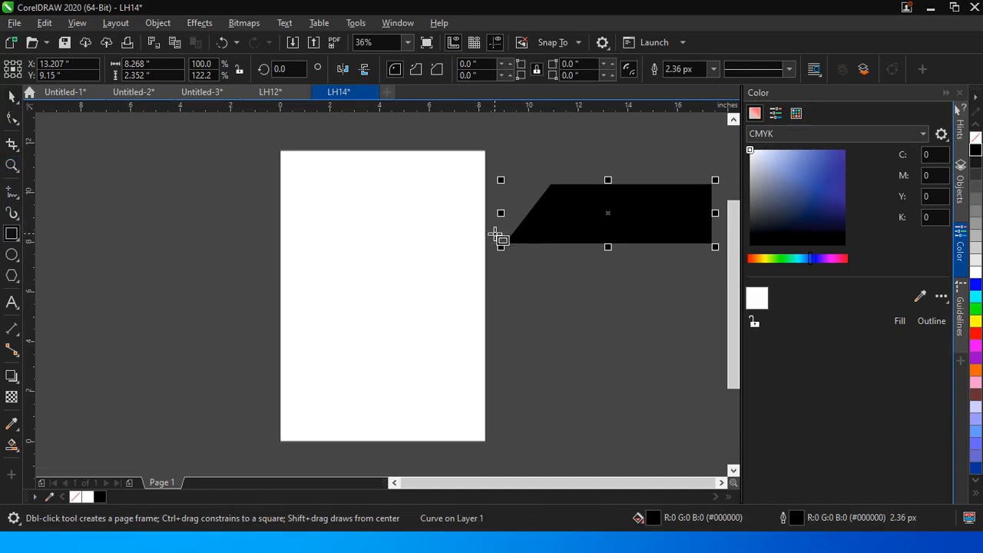
drag(503, 233, 723, 257)
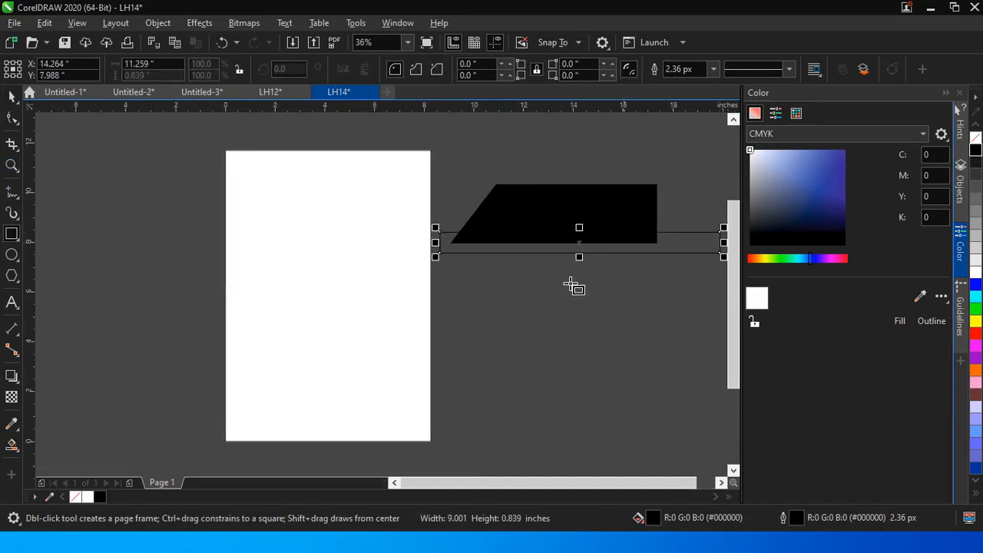
click(11, 447)
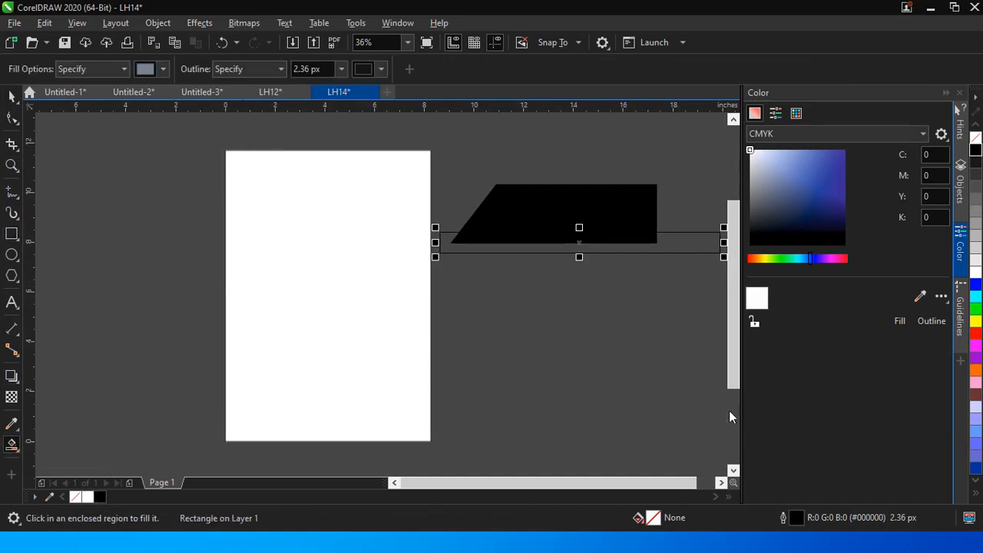
click(980, 338)
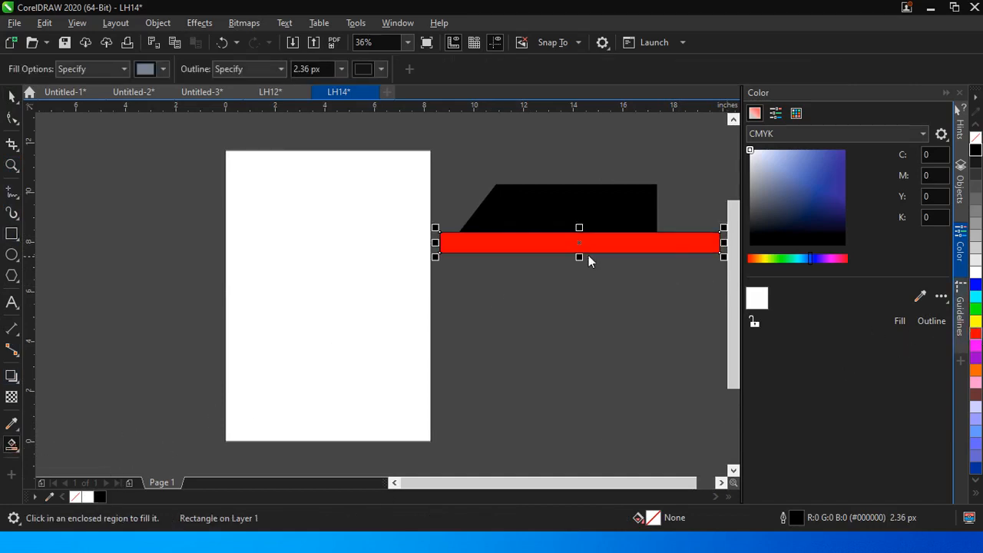
key(ctrl+z)
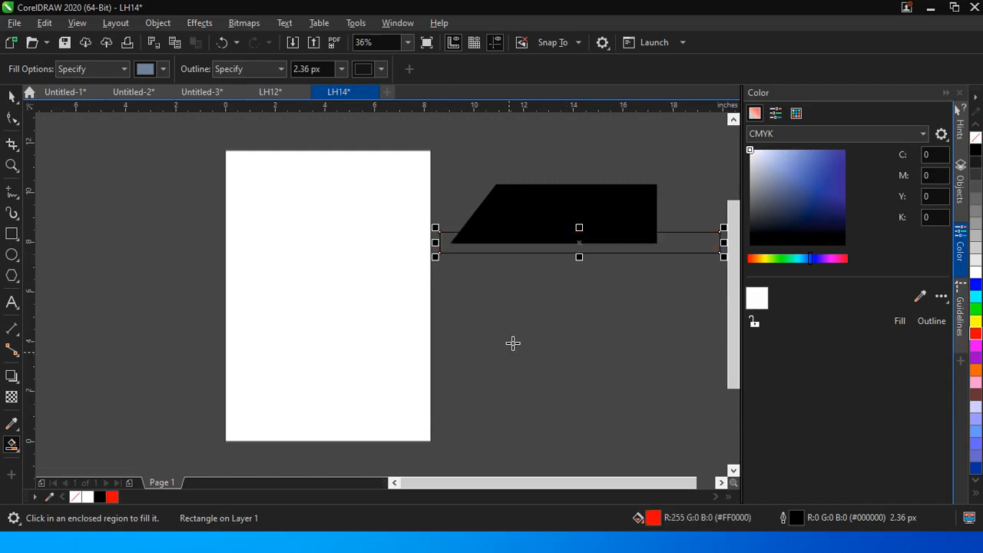
click(511, 239)
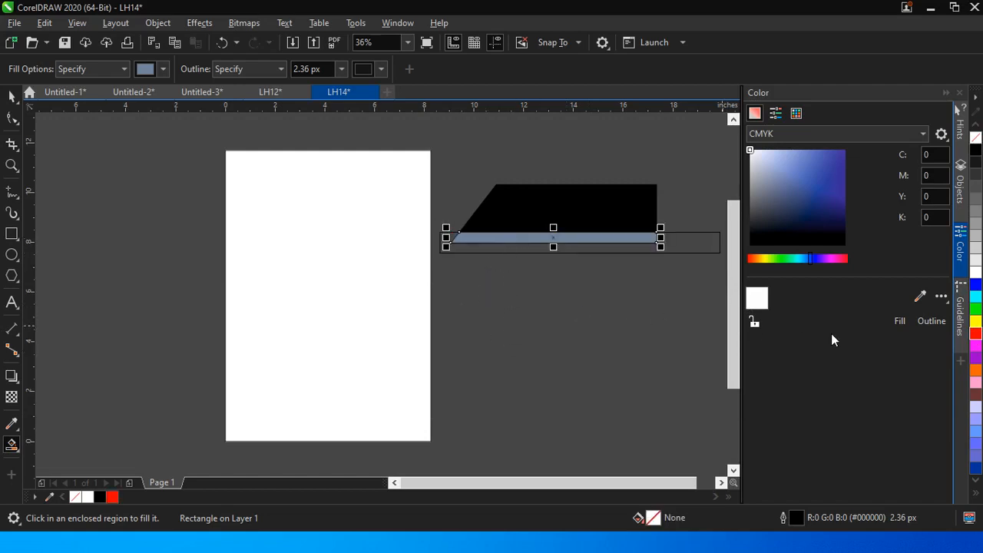
click(112, 497)
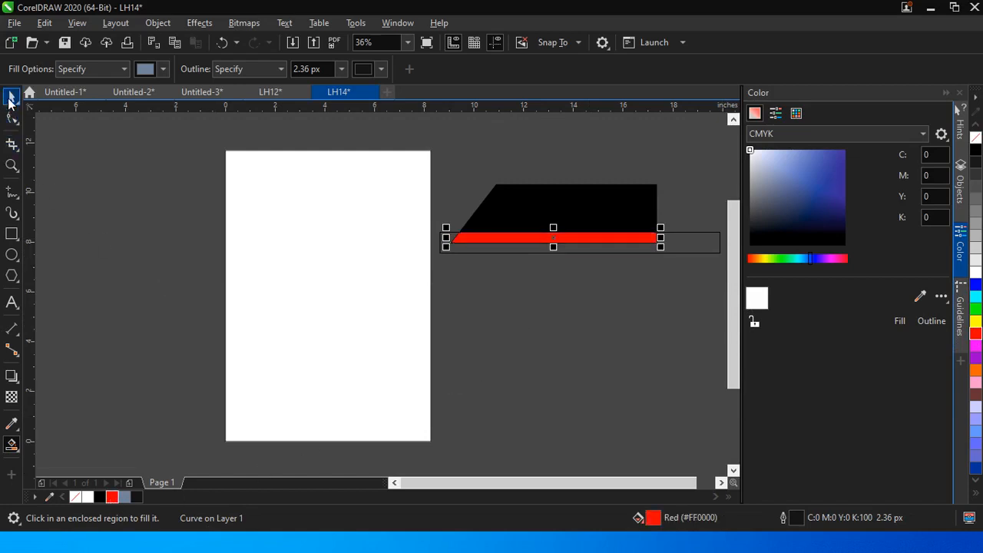
key(space)
click(669, 255)
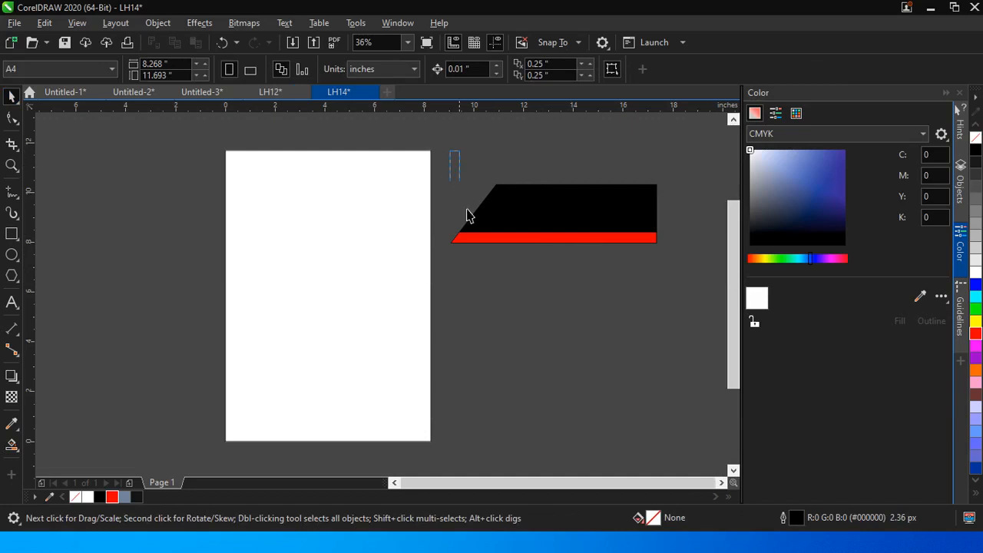
Set the outline width of the black shape and red strip to None and group the two.
drag(467, 215, 674, 274)
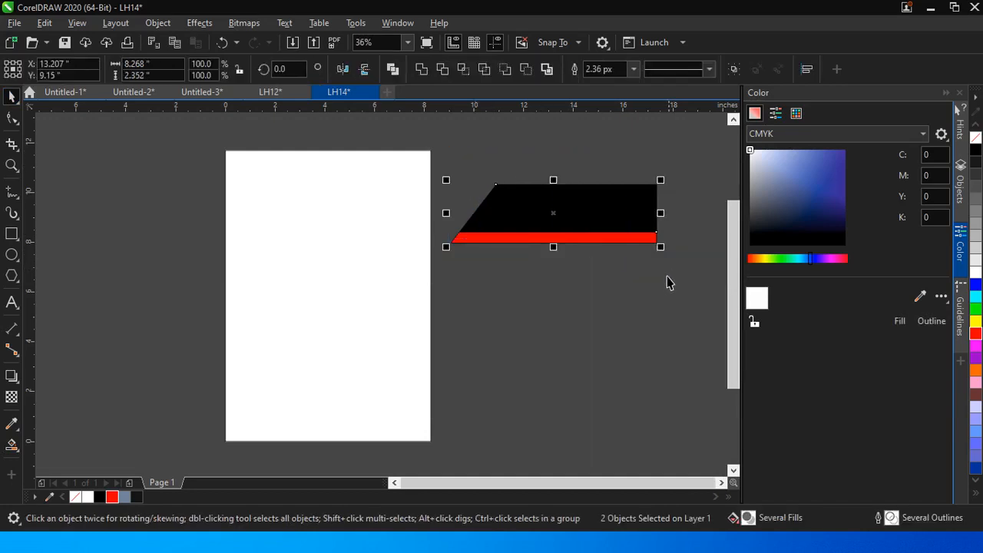
click(634, 69)
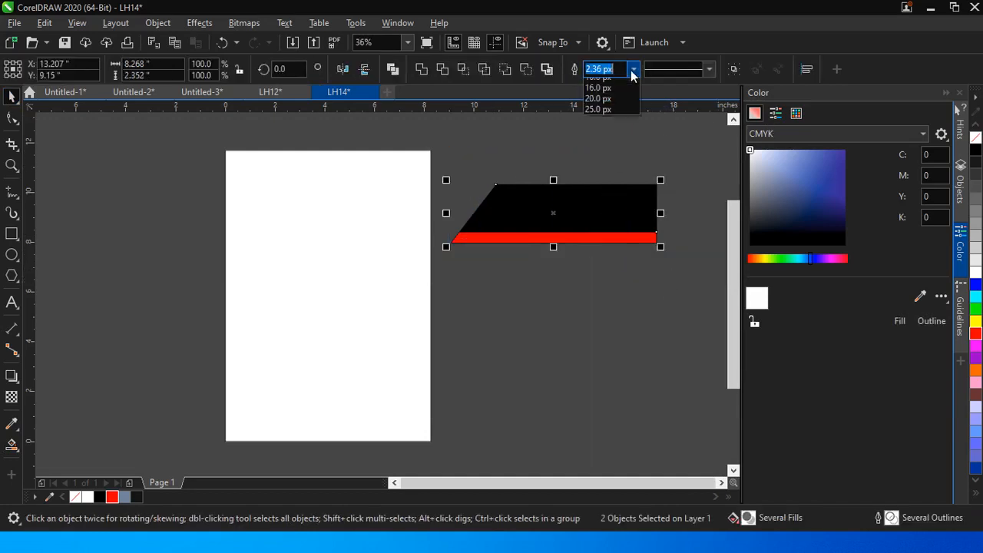
click(621, 86)
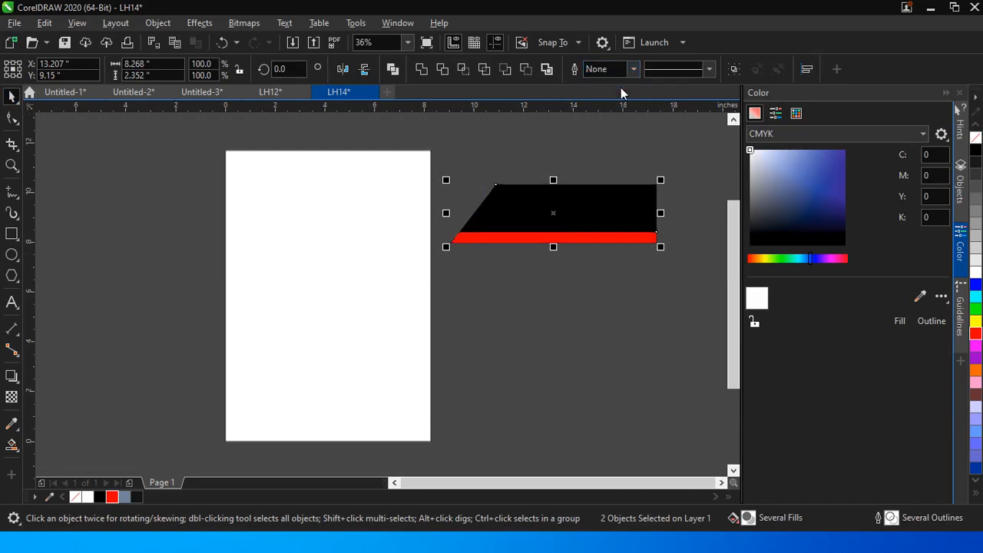
click(608, 271)
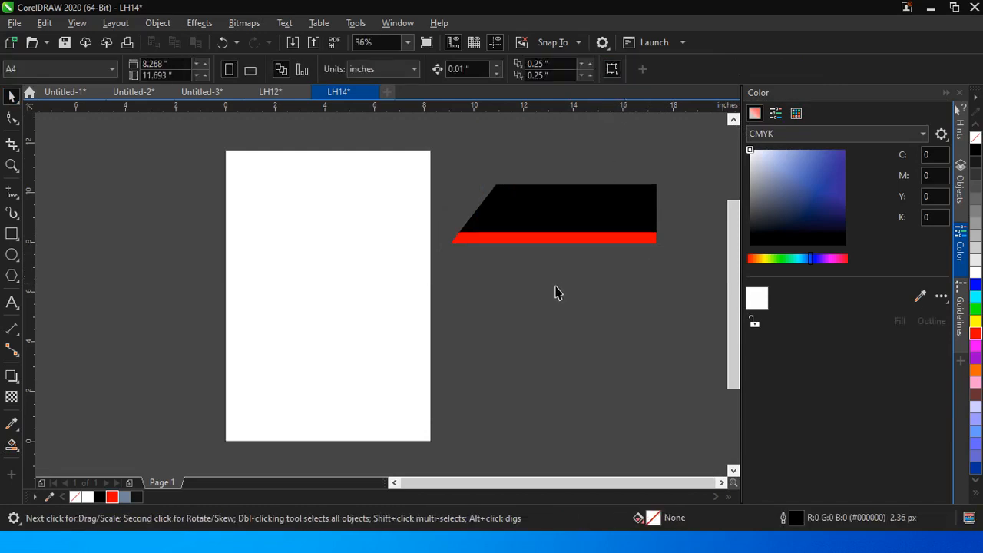
drag(693, 168, 433, 300)
key(ctrl+g)
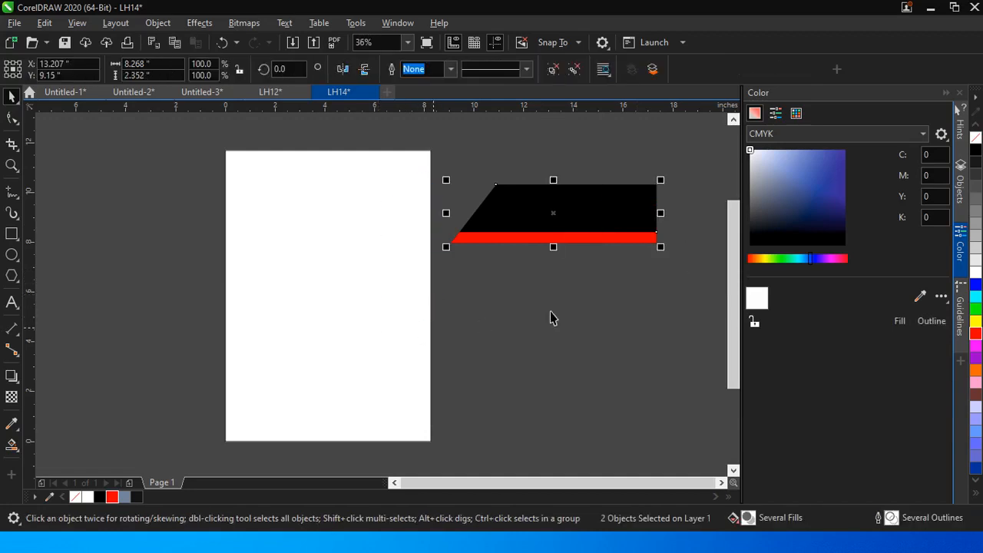
click(612, 308)
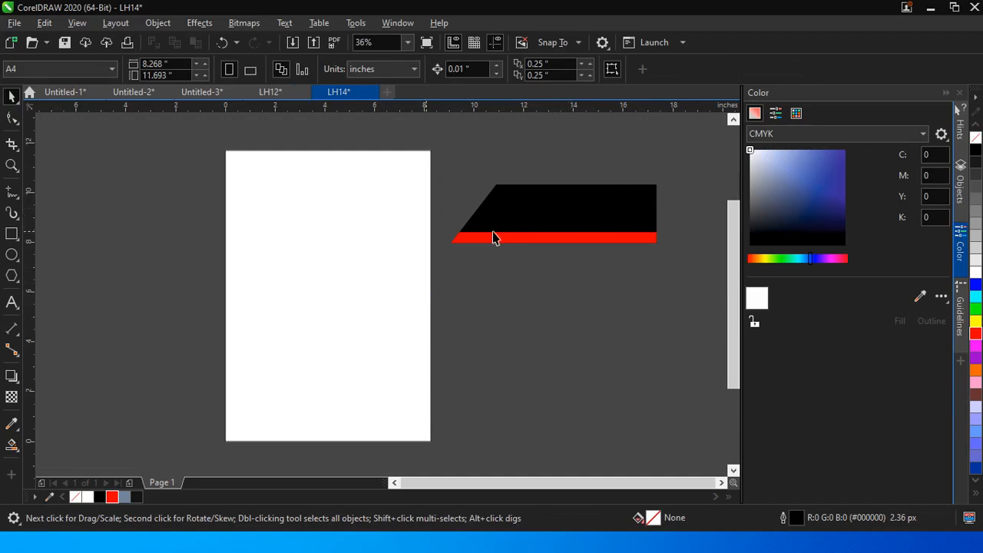
Move the grouped banner further from the page, place a duplicate above it, and rotate the duplicate 180 degrees.
drag(548, 214, 604, 241)
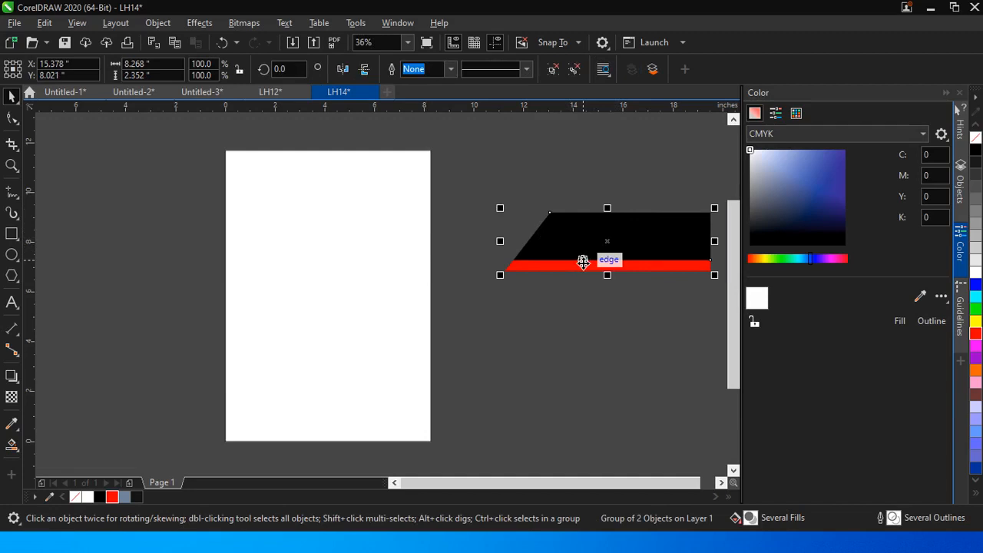
drag(596, 254, 565, 226)
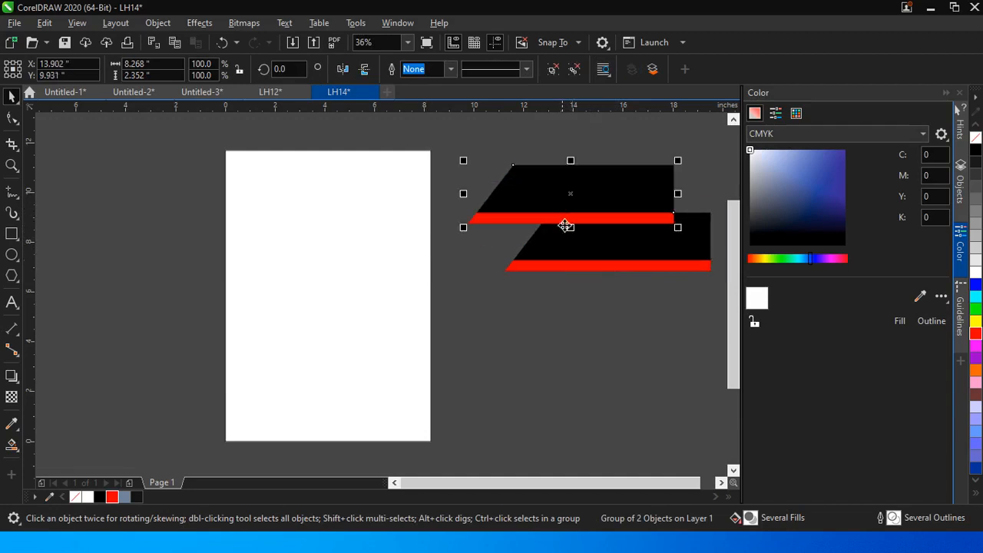
click(292, 69)
text(180)
key(Return)
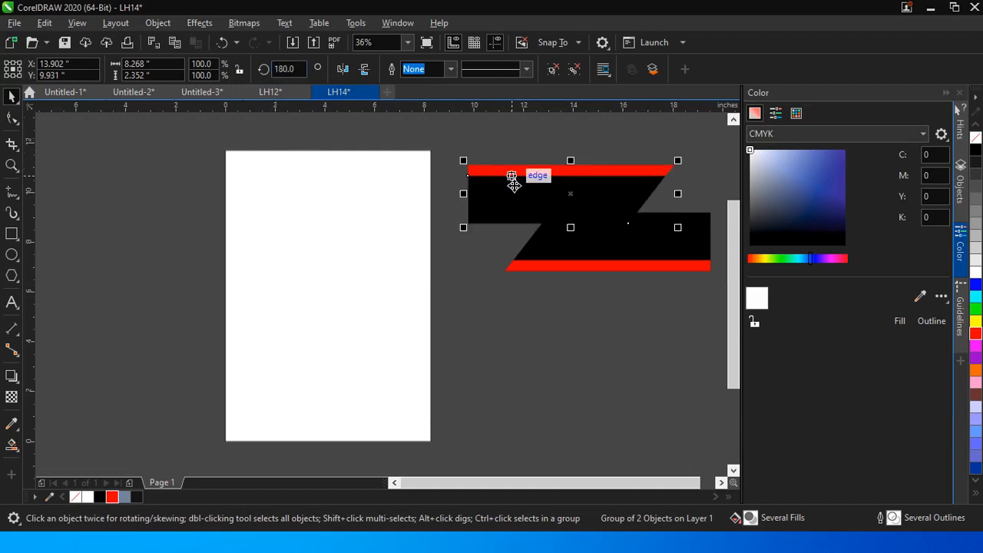
Move the rotated copy down over the original banner so the two black areas overlap, and nudge it slightly left.
drag(514, 184, 521, 229)
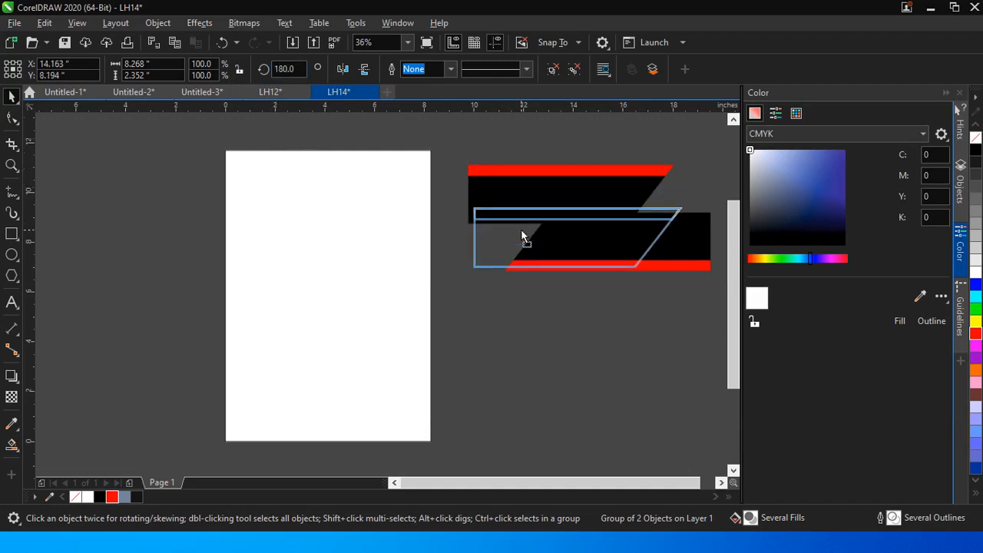
click(12, 165)
drag(463, 193, 729, 292)
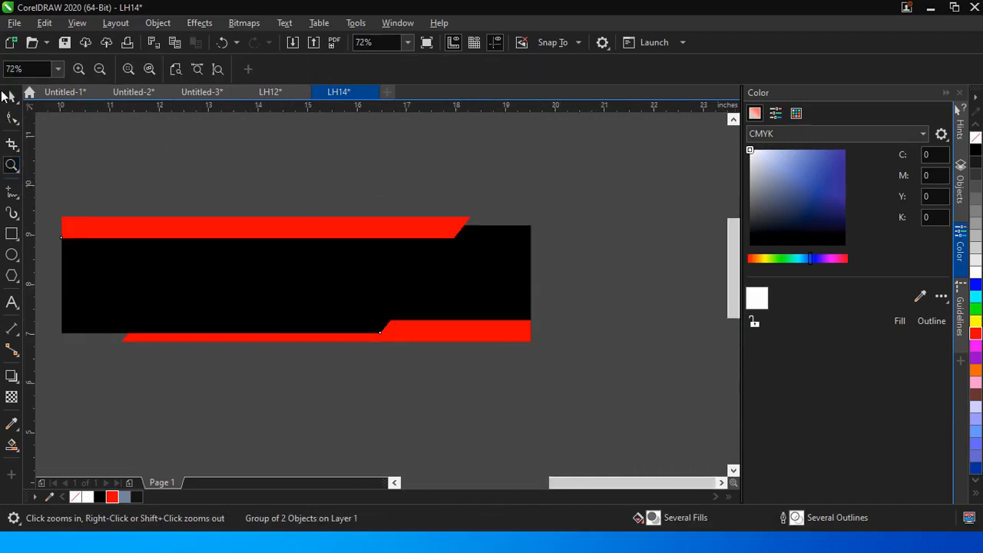
click(9, 96)
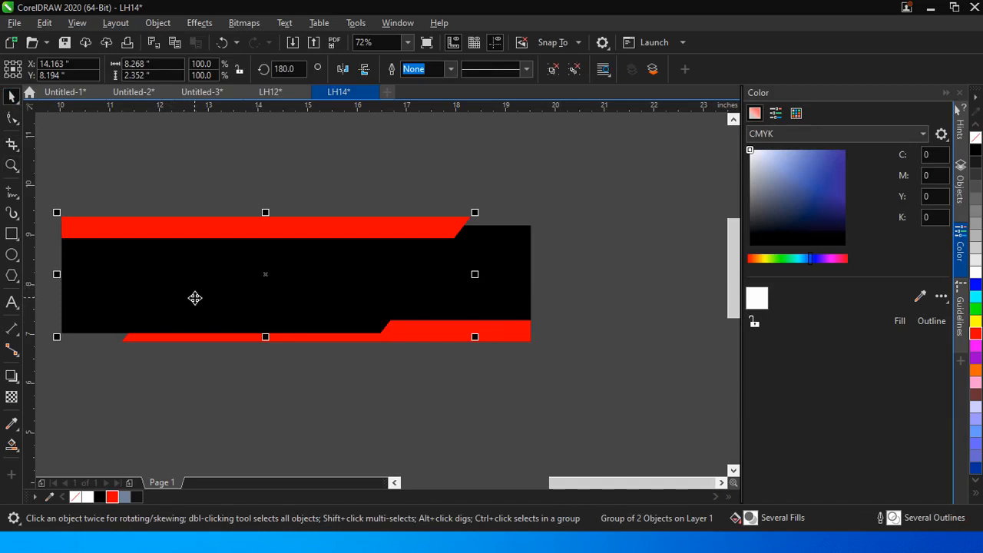
drag(193, 327, 192, 328)
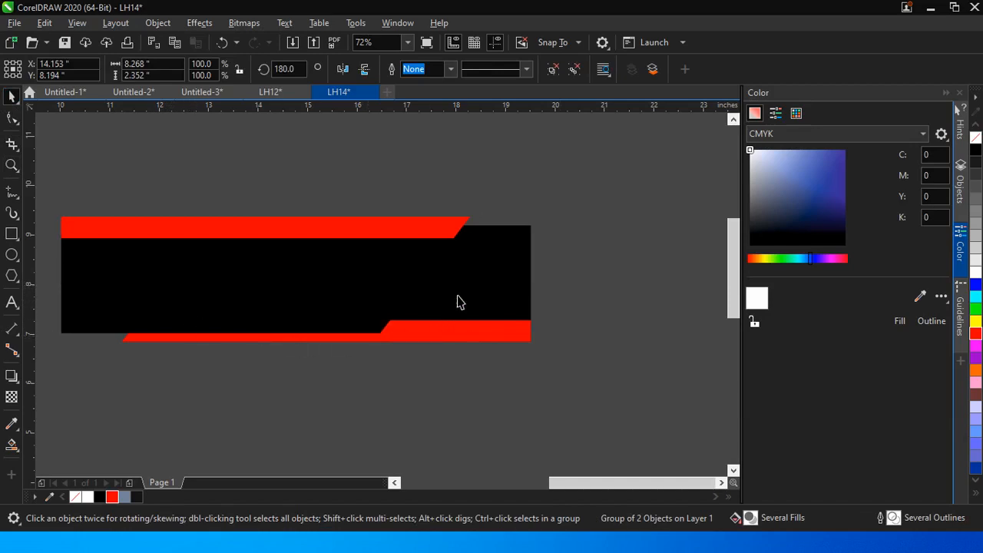
Bring the original banner group to the front of the page and move it up level with the rotated copy's edges.
click(156, 25)
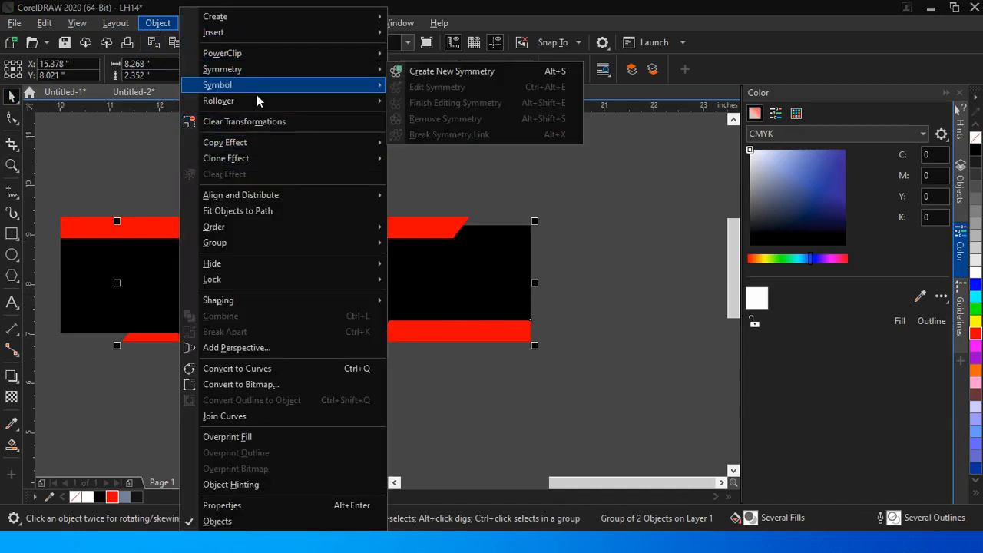
mouse_move(347, 226)
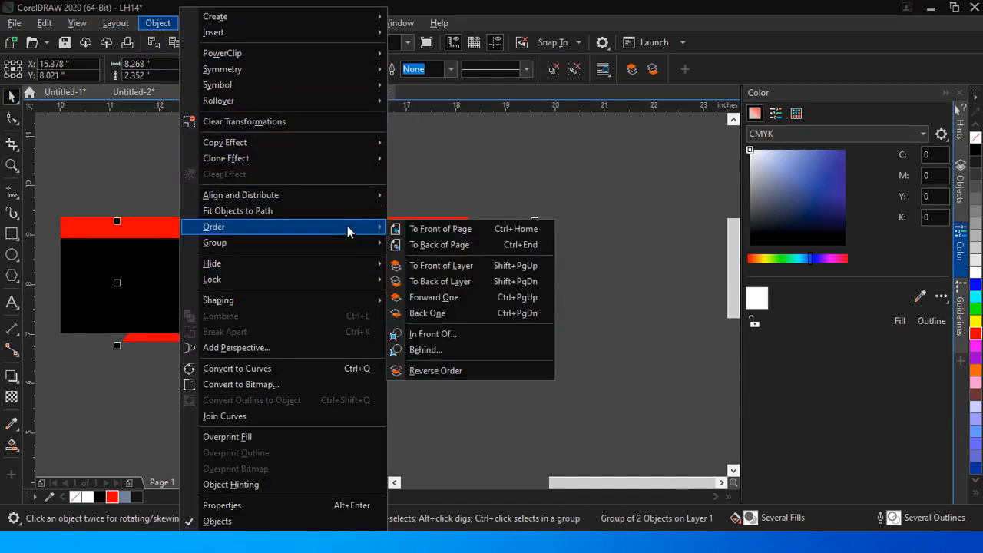
click(396, 228)
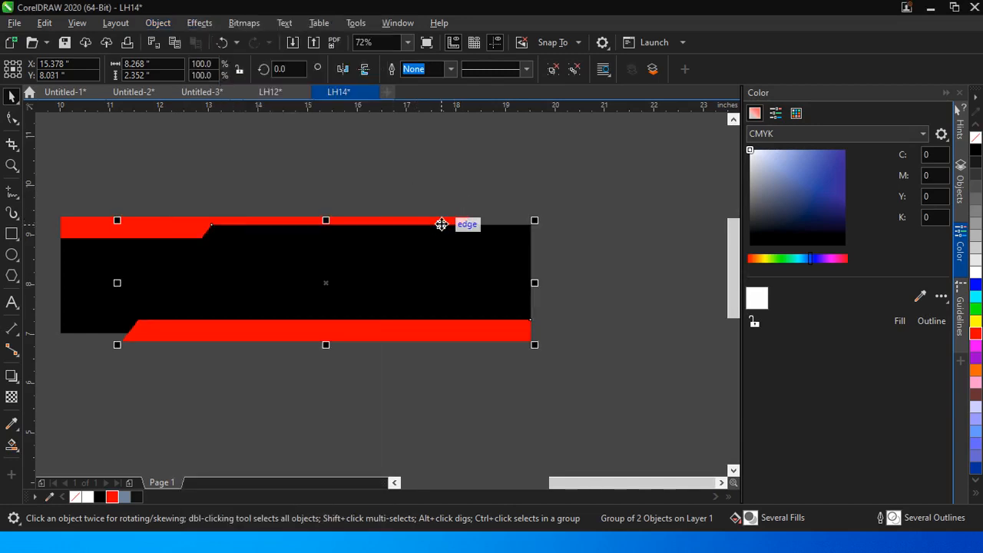
drag(439, 222, 439, 219)
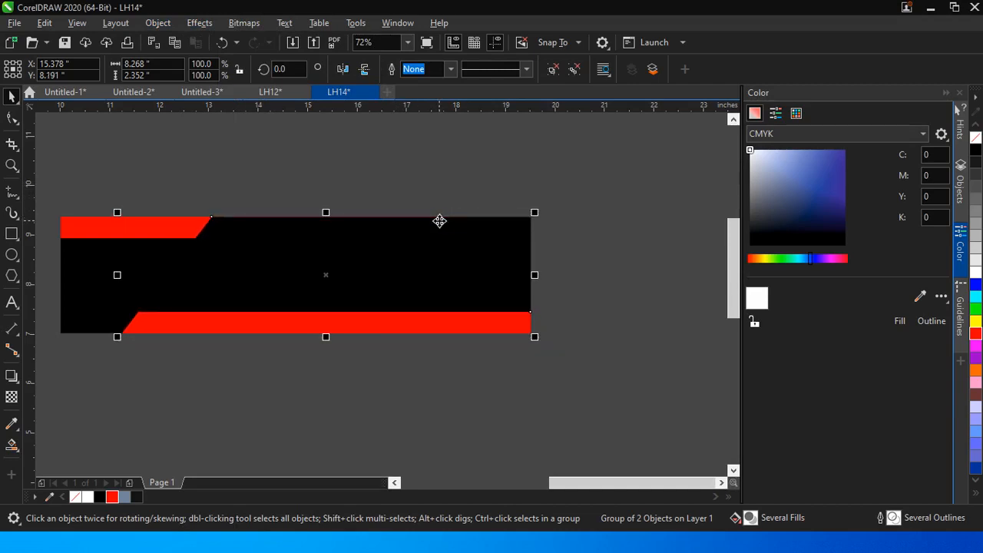
click(87, 260)
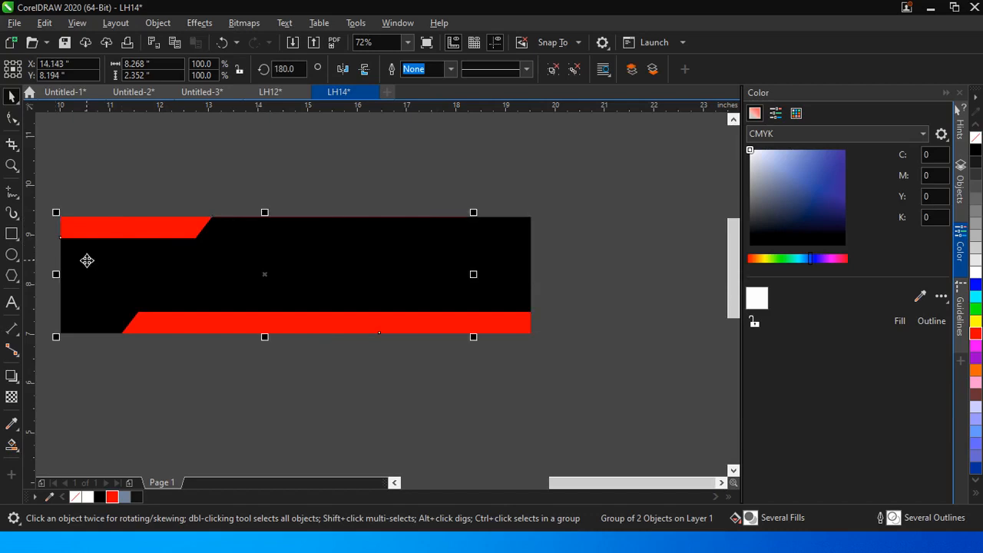
click(128, 189)
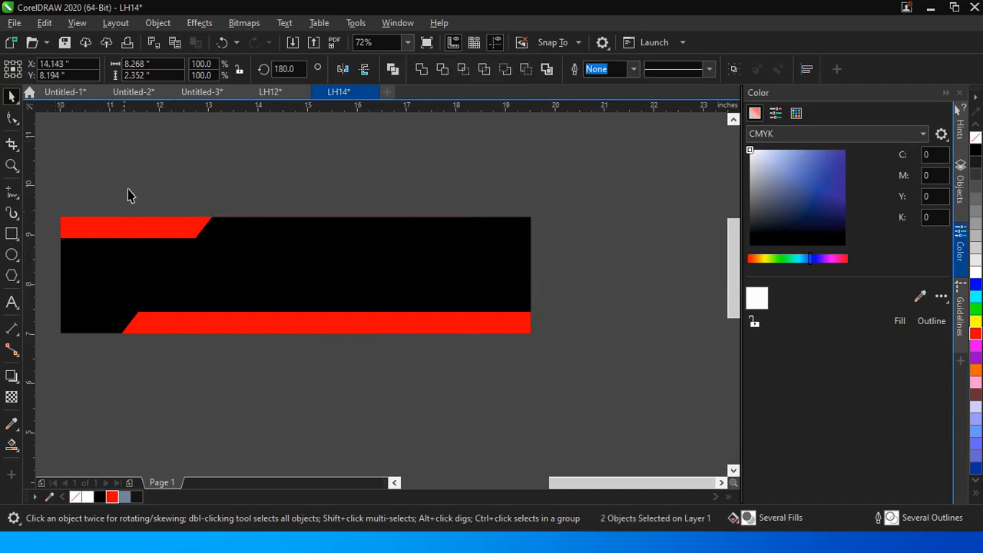
Delete the red strip along the rotated copy's upper edge and fill its black shape with dark brown #663333.
click(134, 232)
key(Delete)
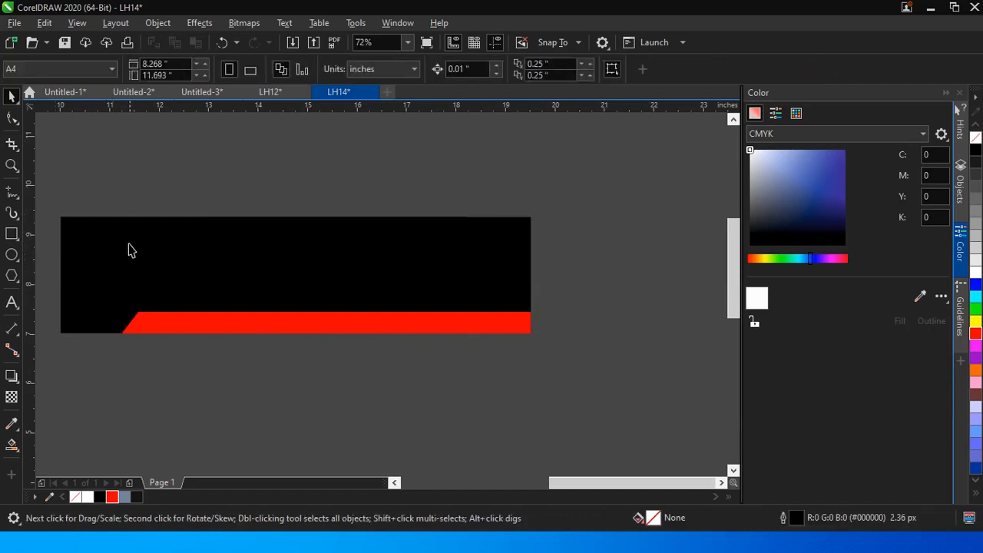
click(115, 268)
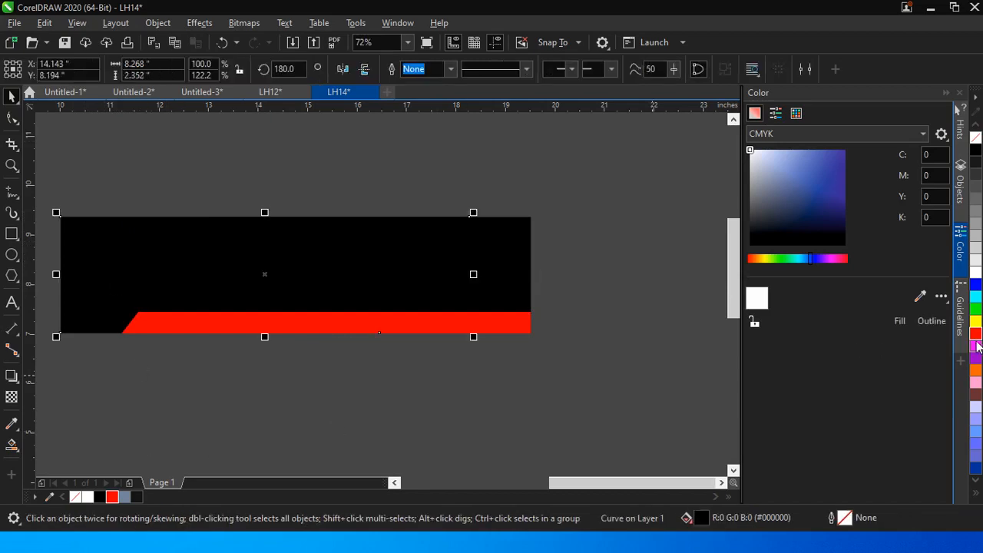
click(975, 395)
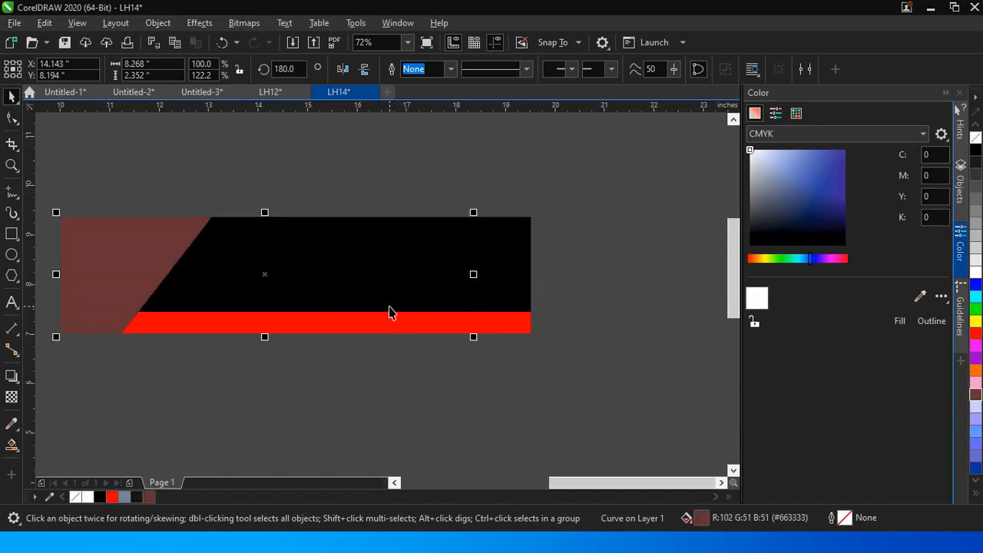
Ungroup the front black-and-red banner and remove the red strip along its lower edge.
right_click(389, 306)
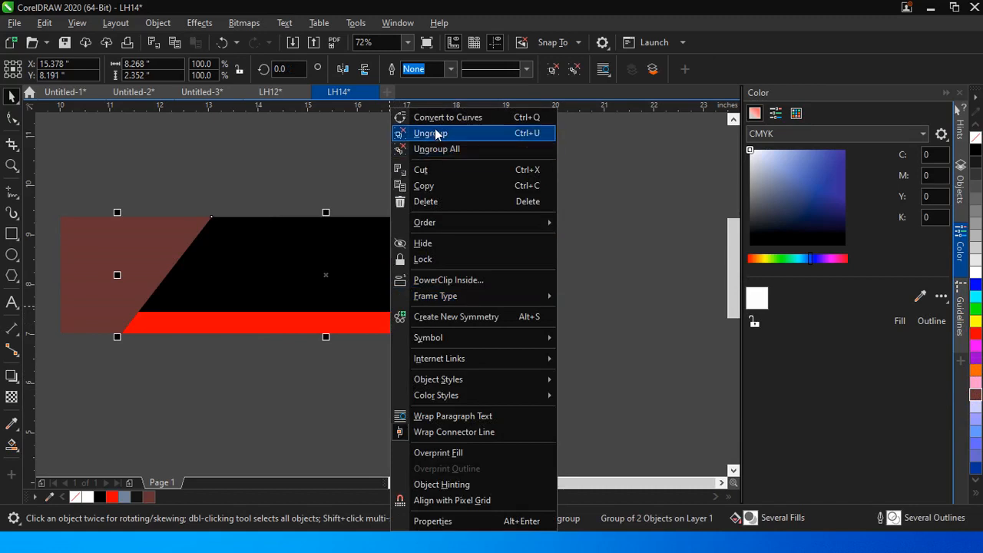
click(436, 134)
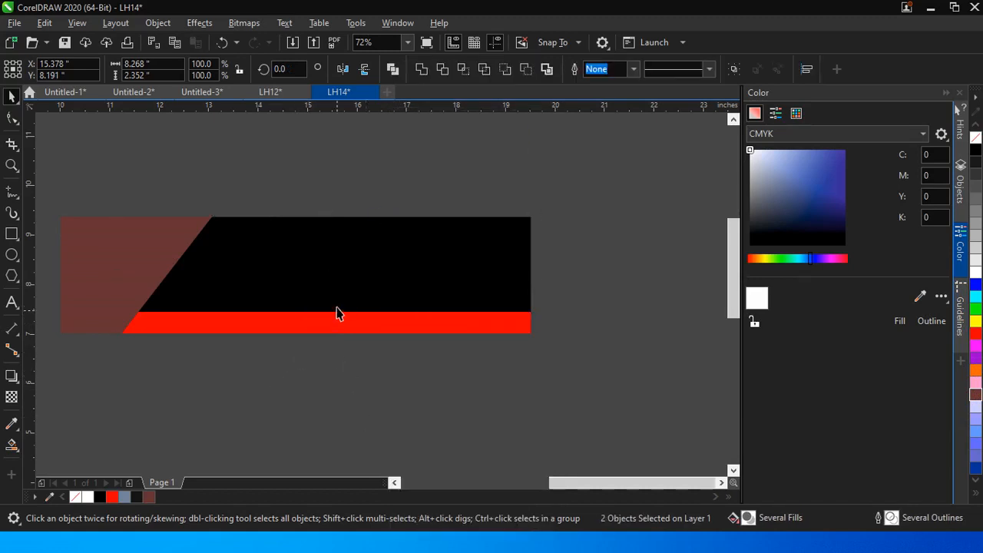
click(339, 318)
drag(325, 308, 326, 321)
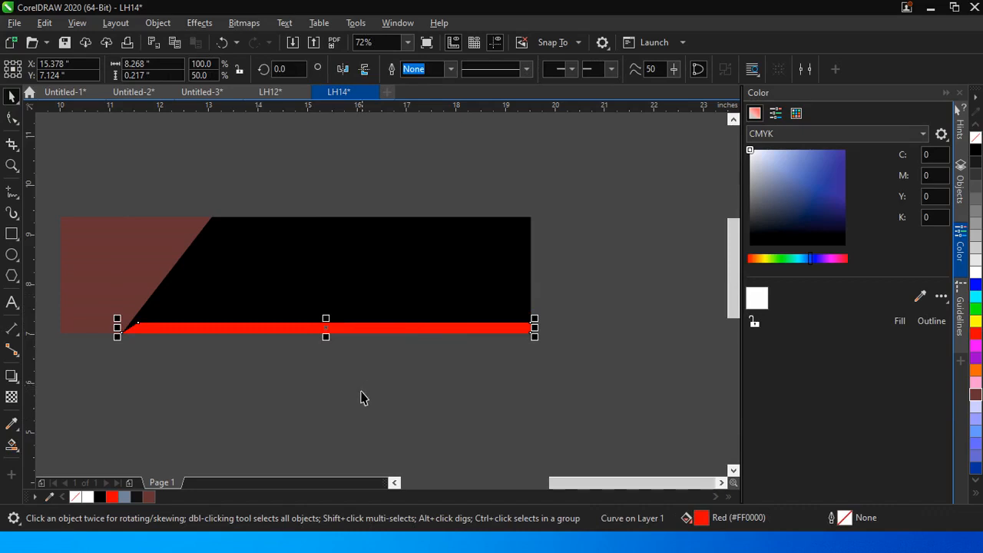
key(Delete)
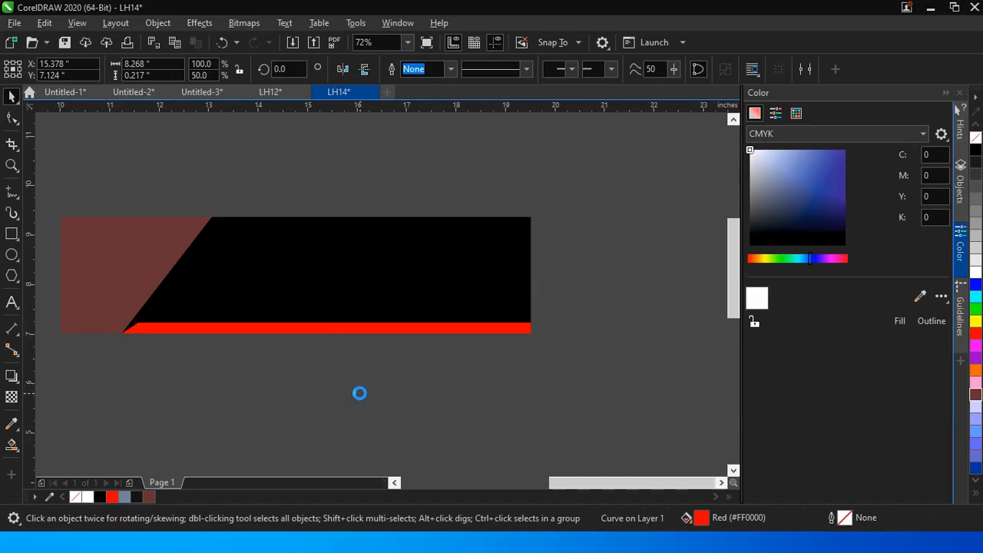
Draw a helper rectangle overlapping the black shape's lower edge and Smart Fill the overlap as a red strip about 0.138 in high.
click(13, 235)
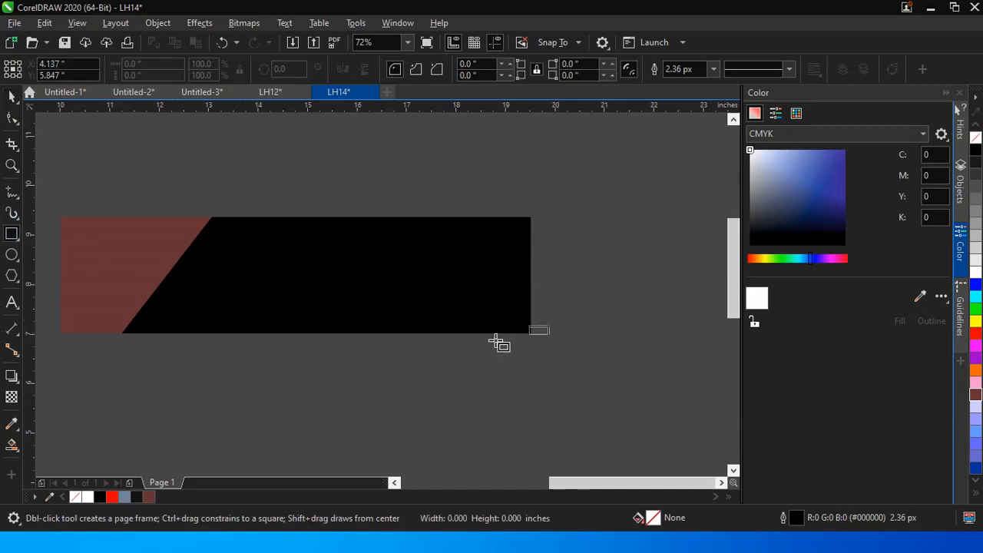
drag(496, 342, 97, 370)
click(10, 447)
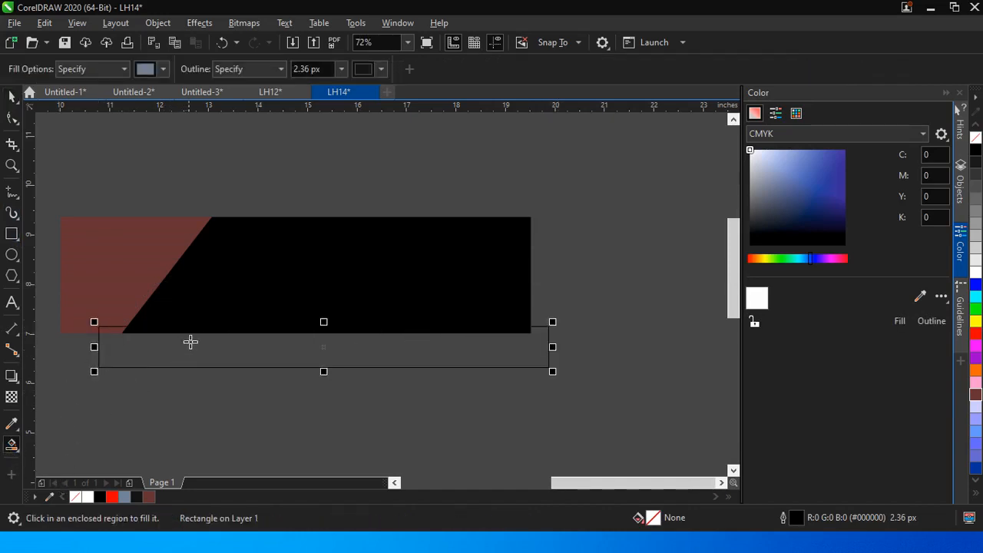
click(192, 333)
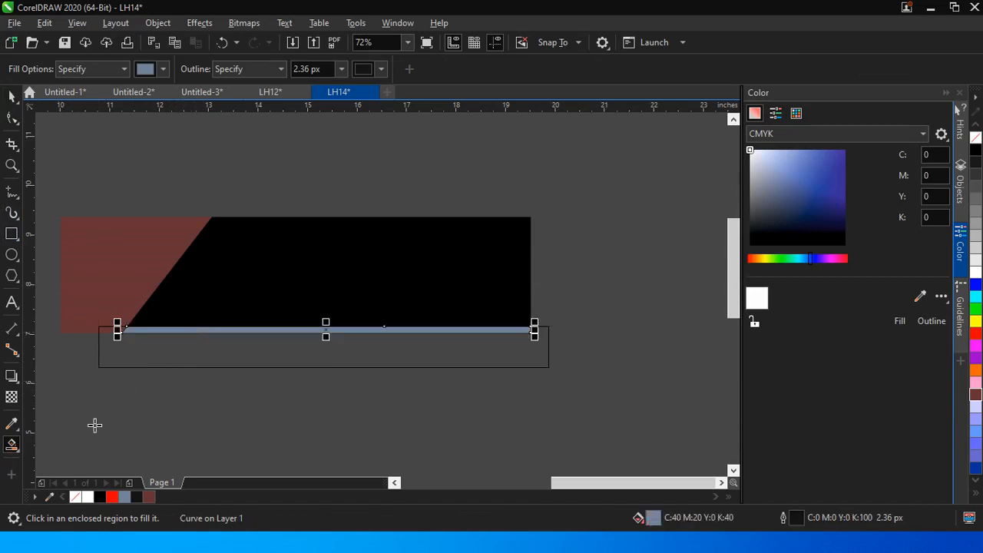
click(113, 497)
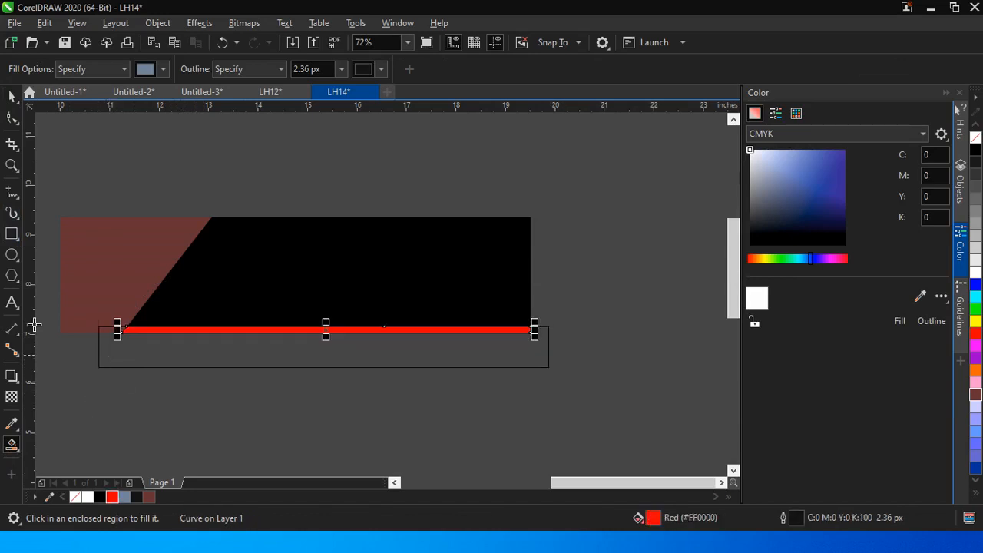
Delete the helper rectangle and set the thin red strip's outline width to None.
click(11, 96)
click(149, 366)
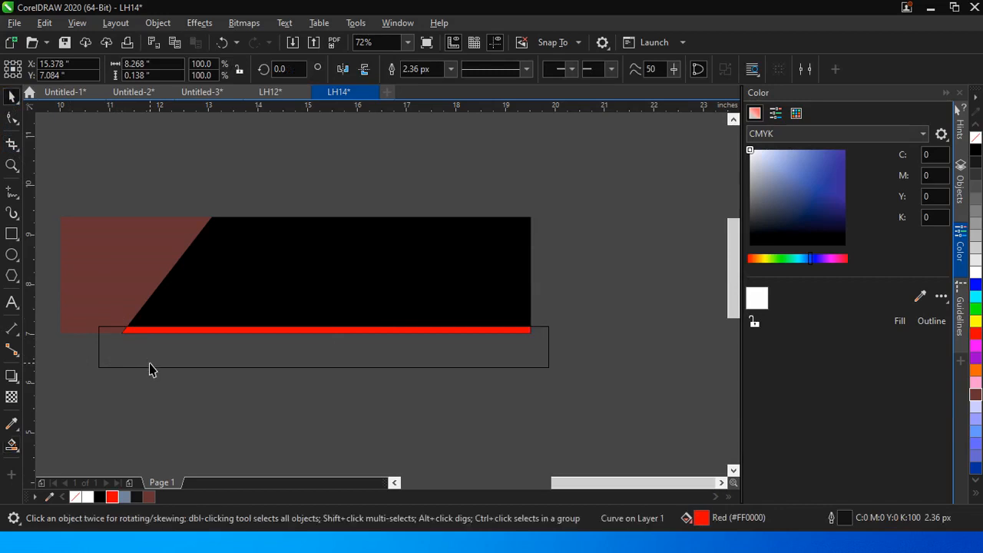
key(Delete)
drag(607, 193, 100, 415)
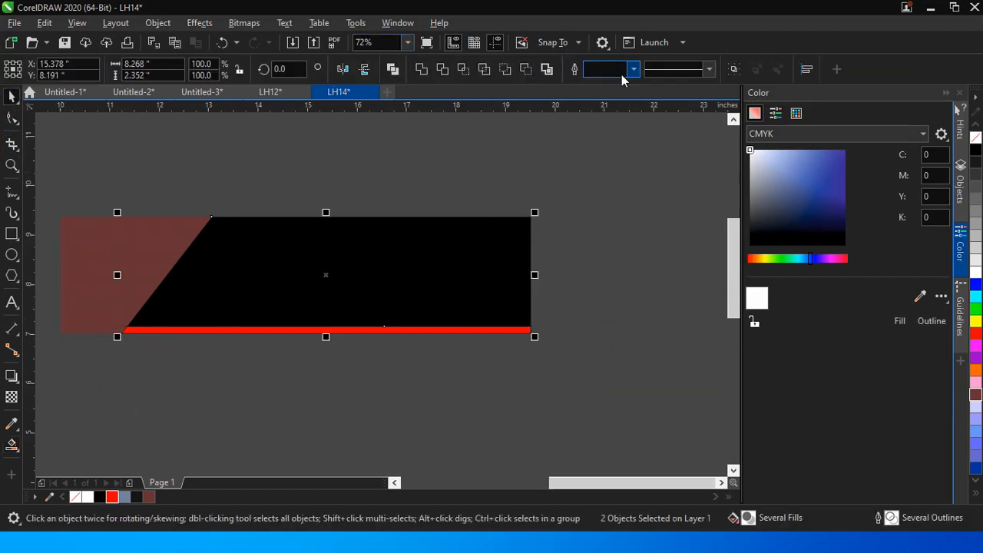
click(492, 331)
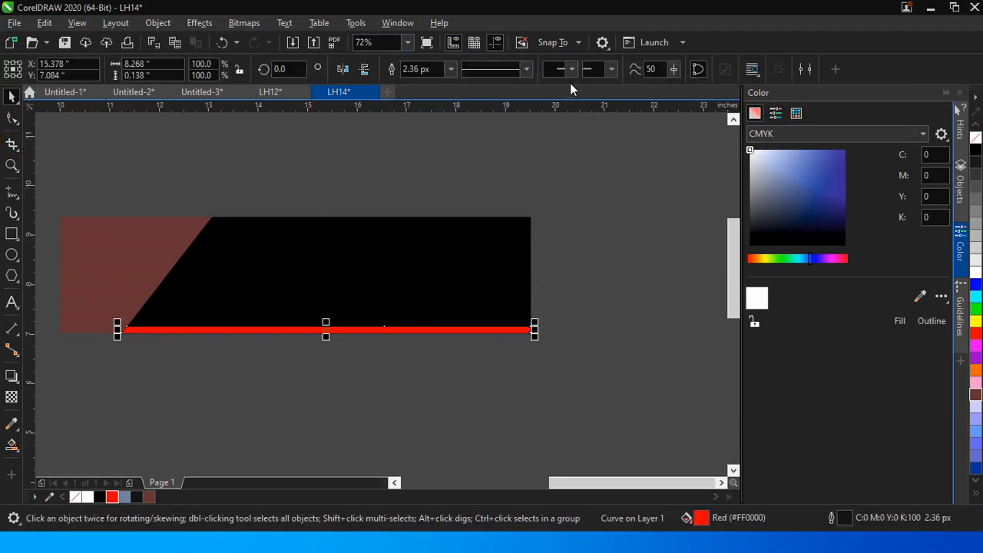
click(451, 69)
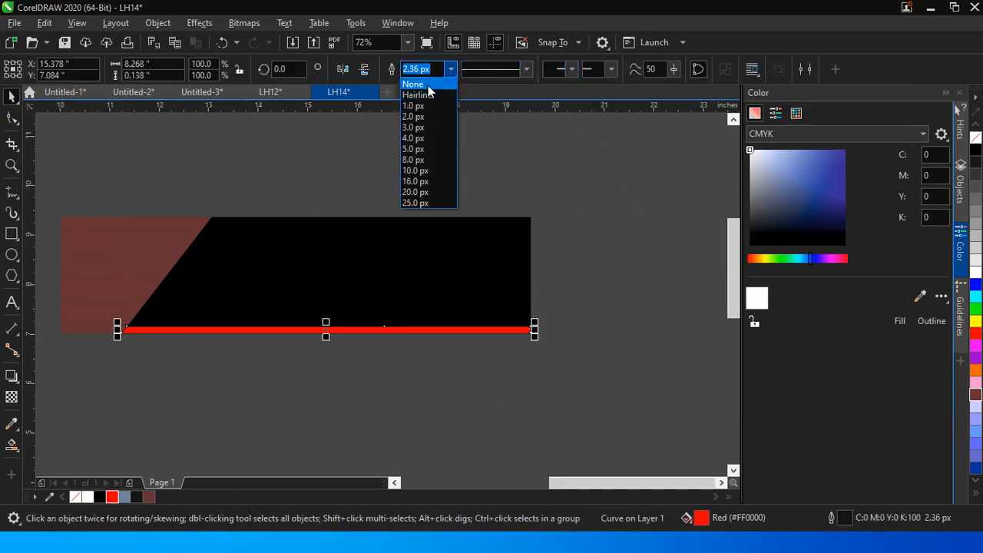
click(428, 85)
Fill the dark brown slanted shape with orange-brown #9A3D00.
drag(592, 166, 161, 402)
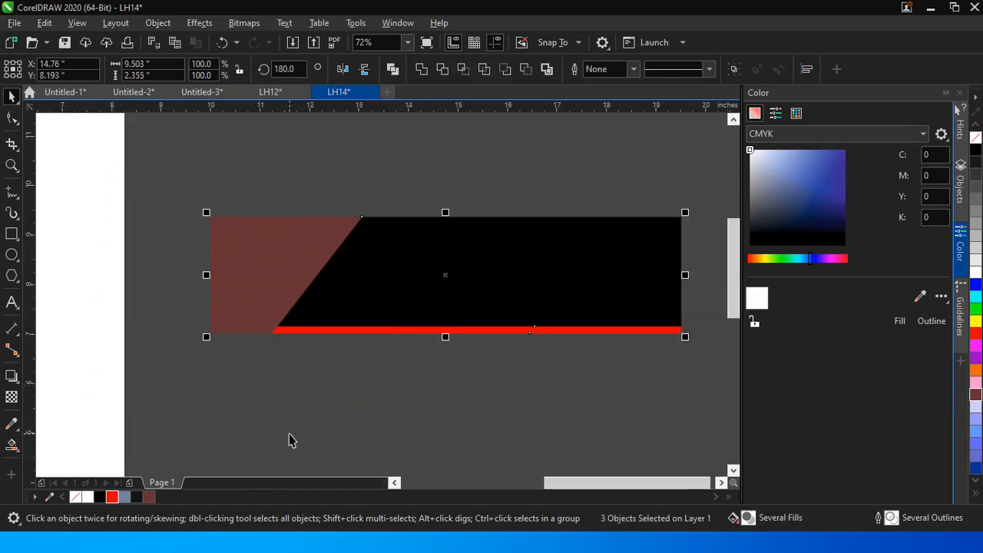
click(259, 281)
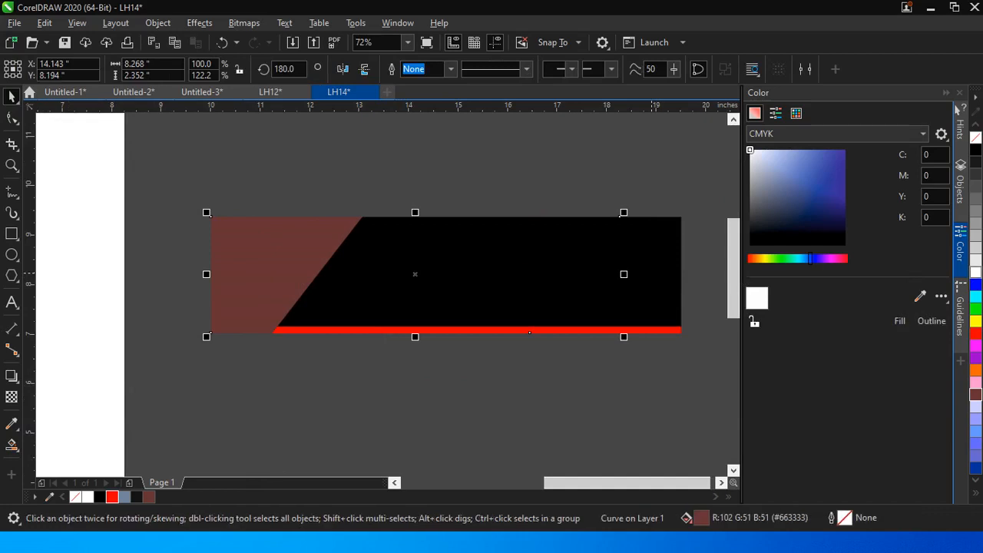
click(979, 372)
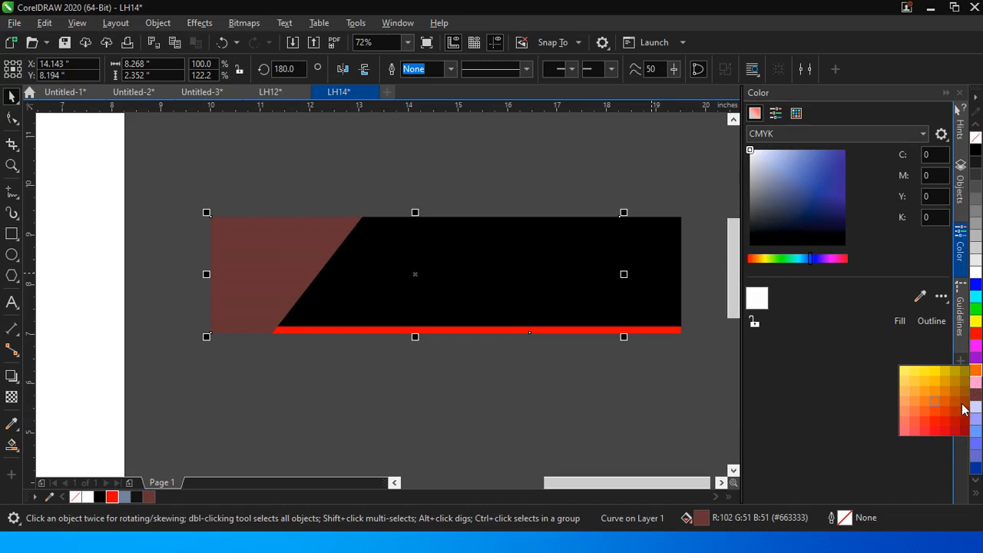
click(964, 406)
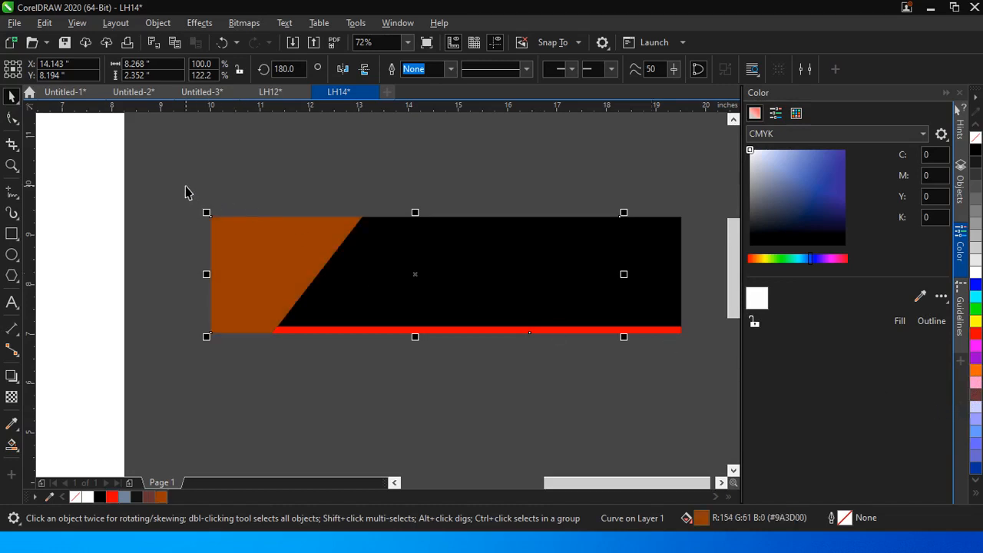
Group the three banner shapes and PowerClip the group inside the page rectangle at the top of the A4 page.
drag(185, 192, 699, 373)
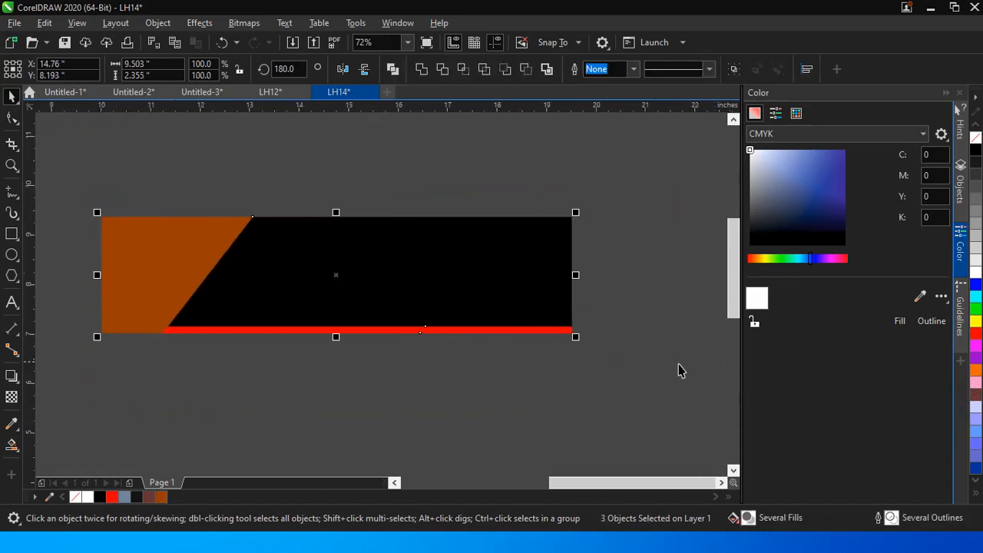
key(ctrl+g)
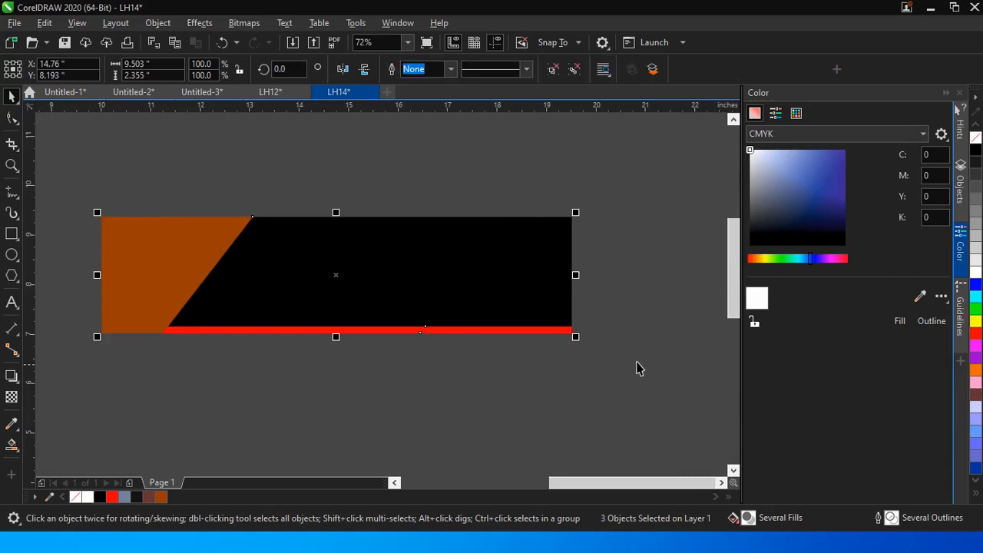
click(12, 166)
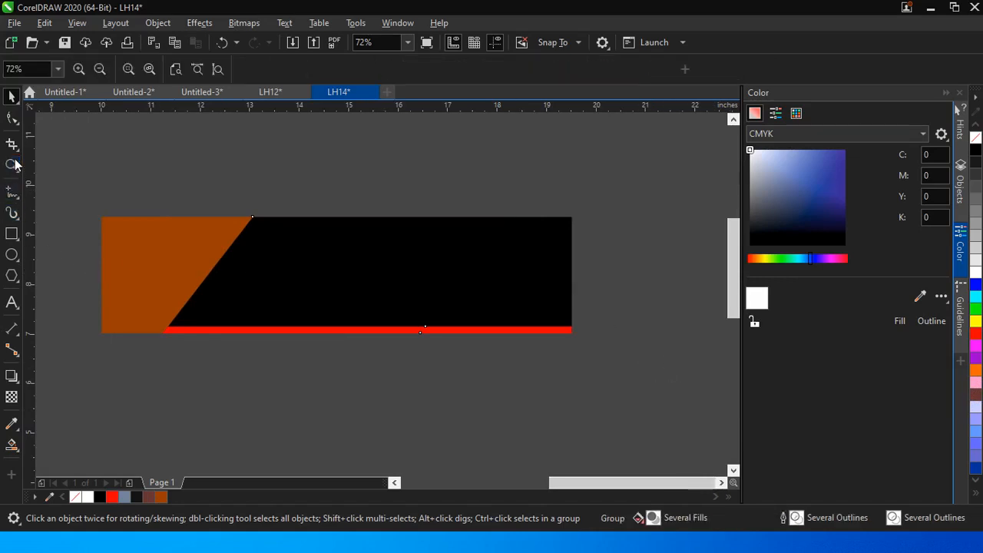
click(101, 69)
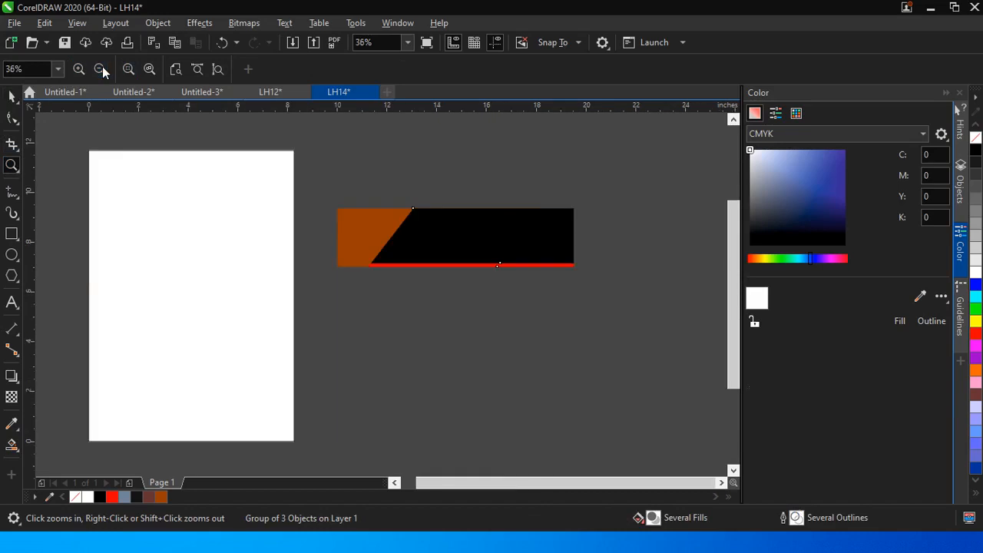
click(11, 96)
drag(510, 246, 238, 177)
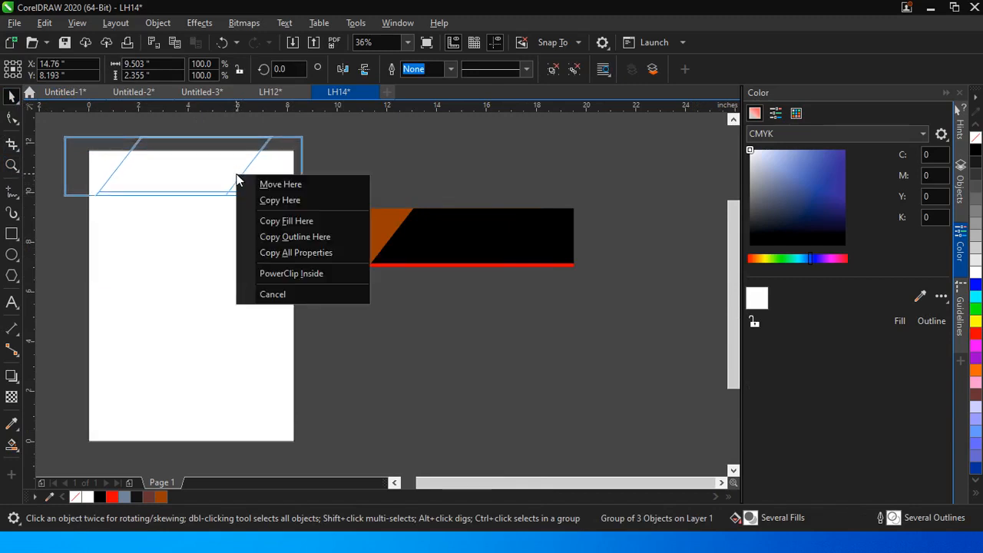
click(294, 275)
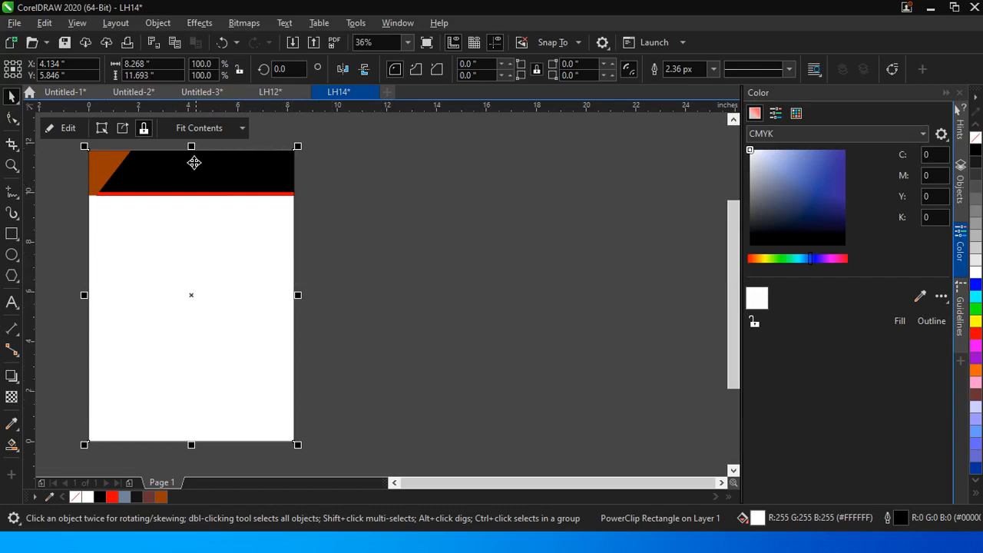
Edit the page rectangle's PowerClip contents to raise the banner slightly, to about Y 11.308 in.
right_click(198, 185)
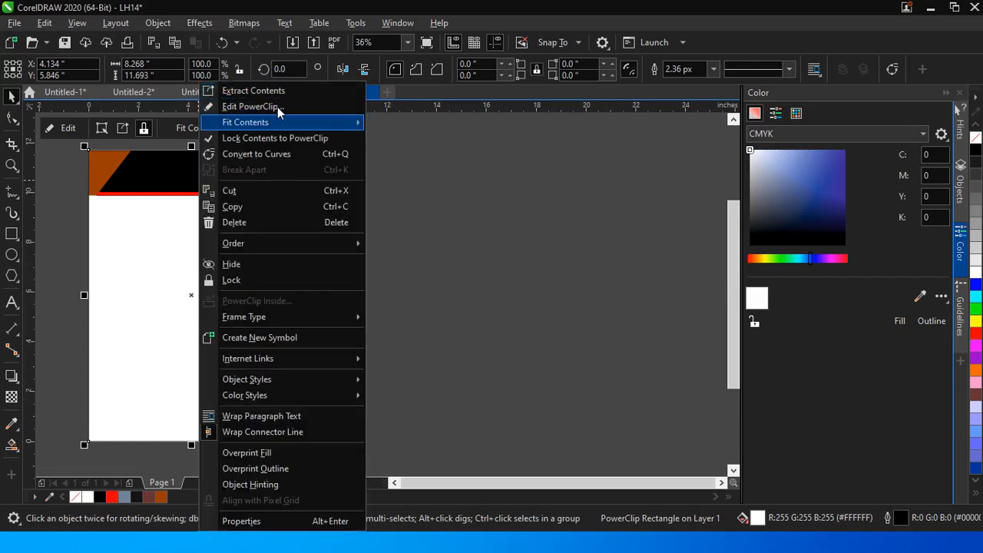
click(276, 107)
click(184, 181)
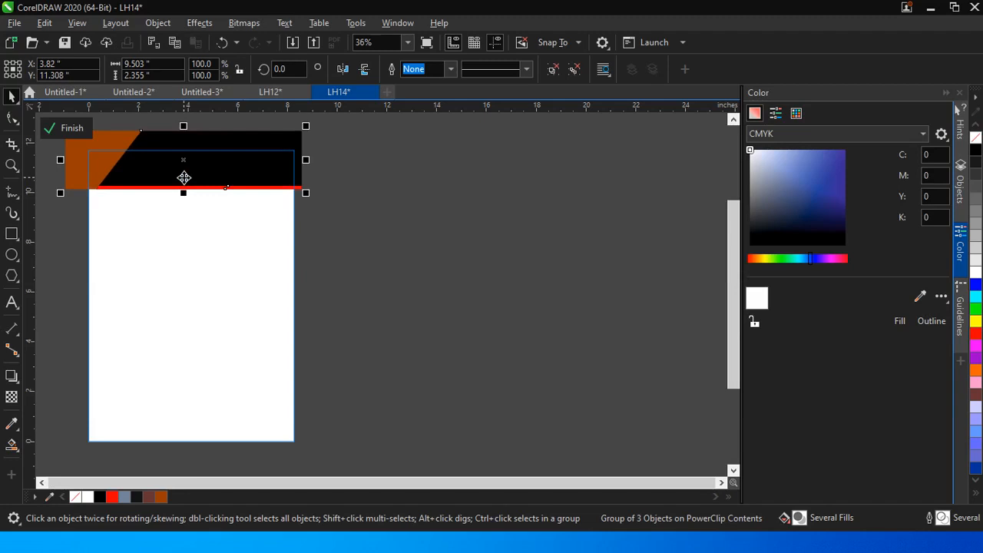
right_click(184, 177)
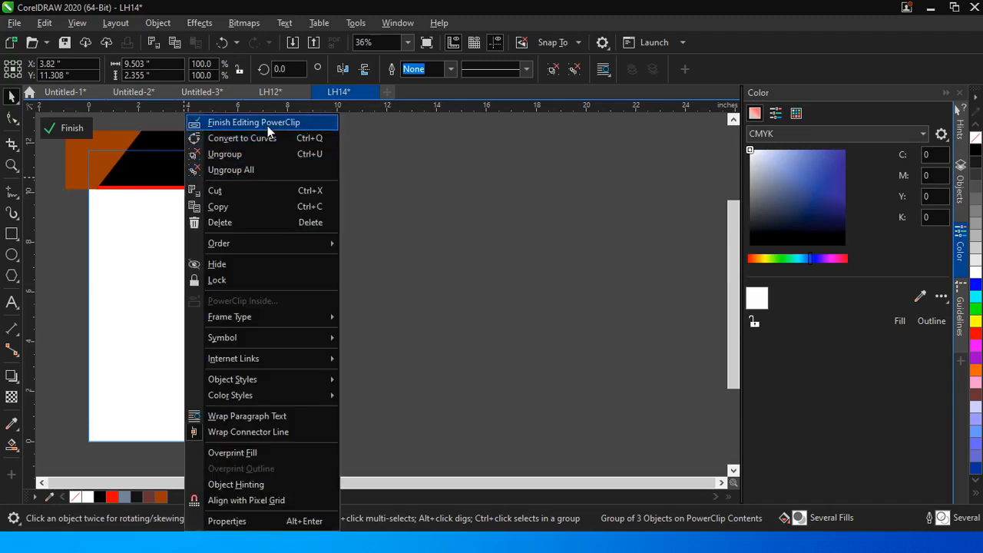
click(267, 124)
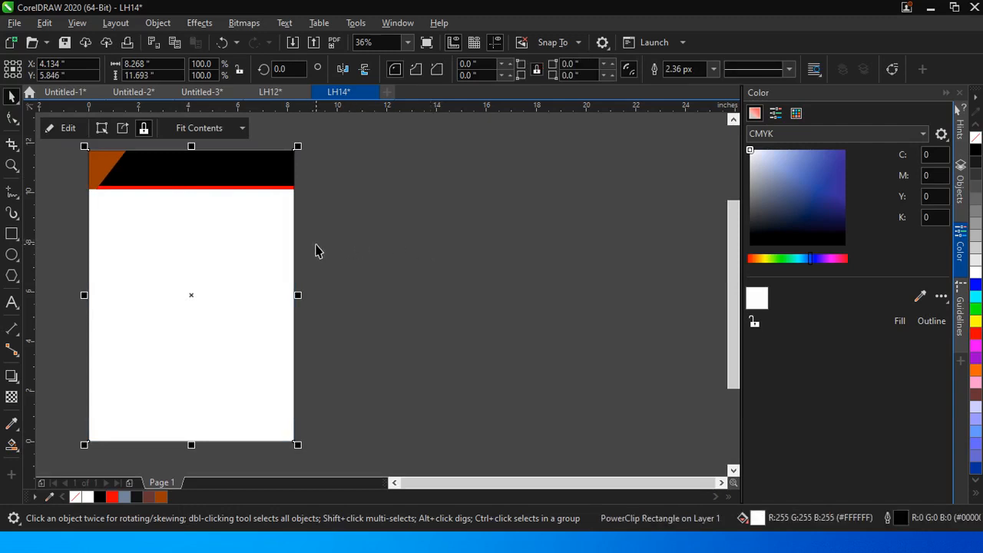
Undo the sideways shift of the page rectangle and set its outline width to None.
drag(166, 391, 200, 376)
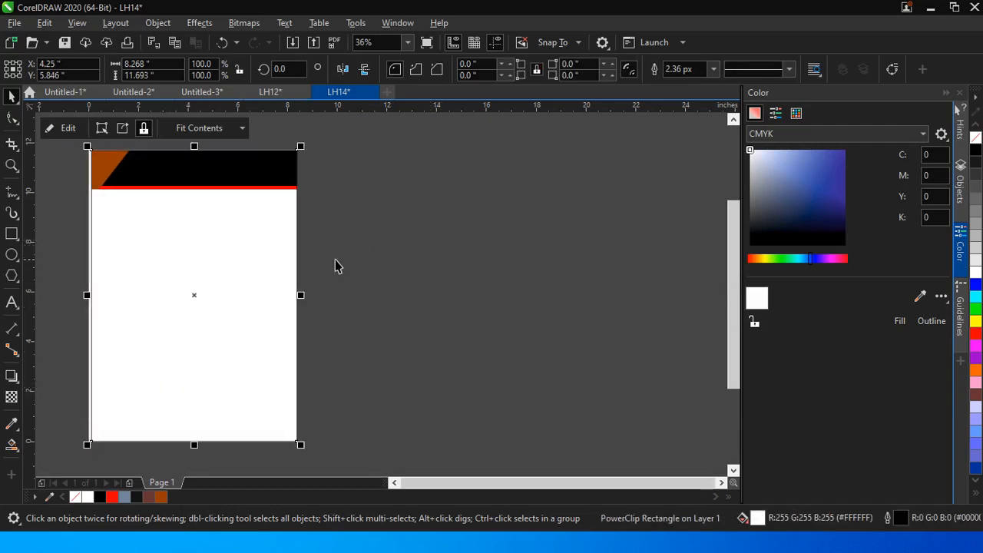
key(ctrl+z)
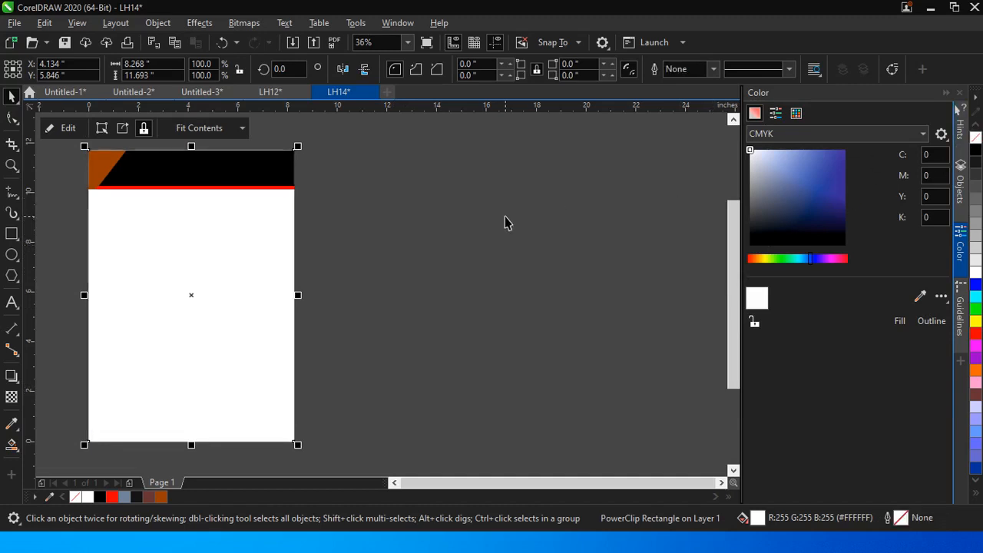
click(399, 228)
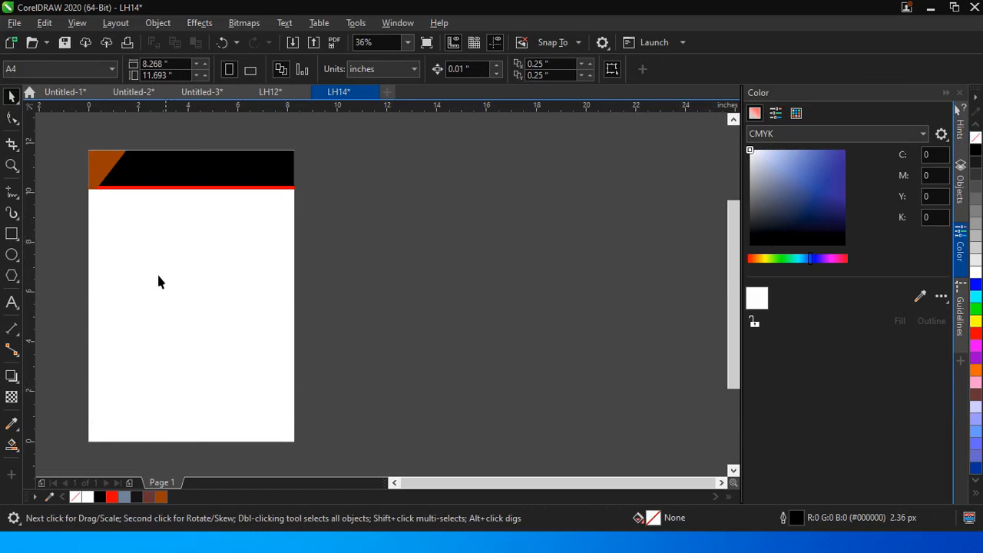
Draw a thin horizontal rectangle about 11.66 × 0.49 in for the footer and place it beside the page.
click(12, 233)
drag(78, 404, 372, 423)
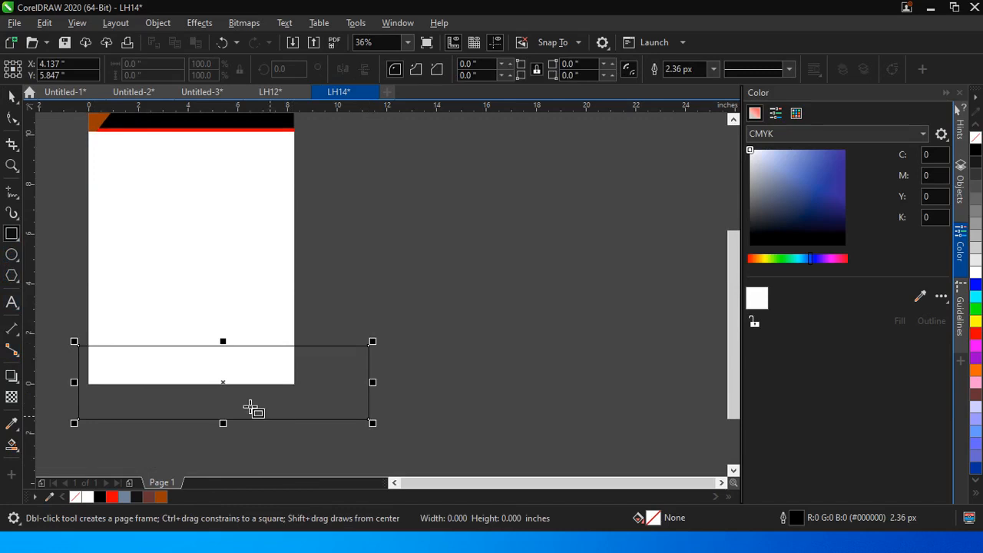
click(12, 96)
drag(161, 425, 531, 276)
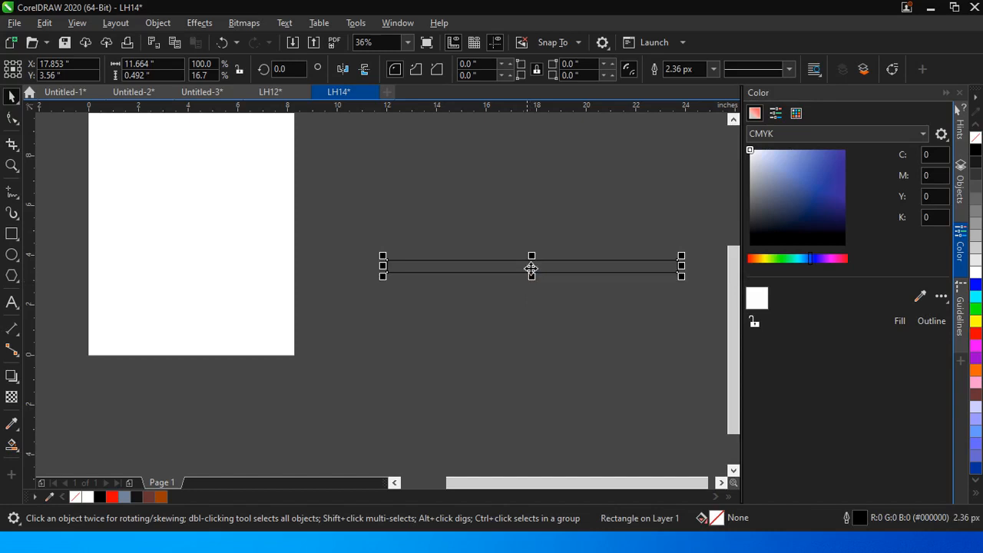
Draw a rectangle about 2.6 × 4.7 in across the right end of the thin strip and rotate it to about 329.4°.
click(11, 236)
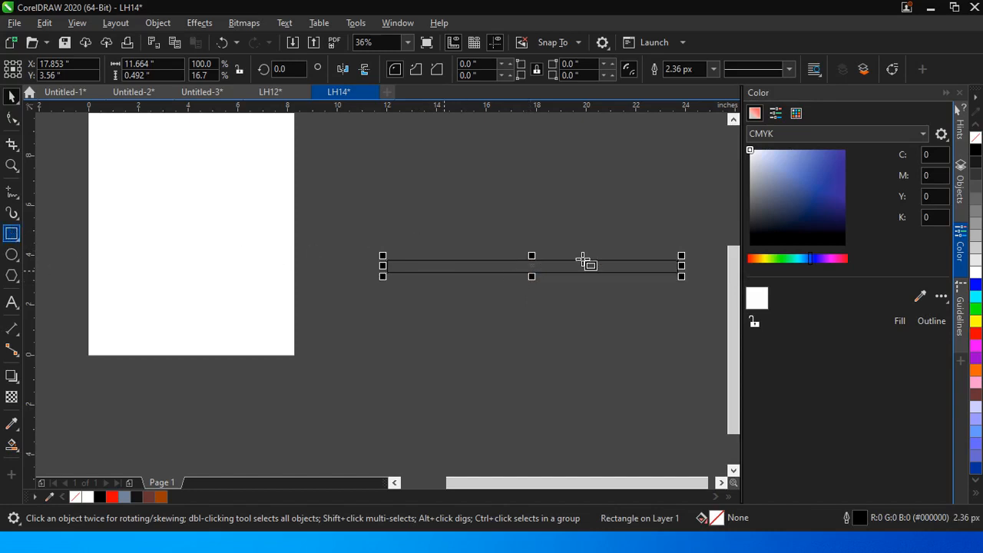
drag(691, 214, 625, 334)
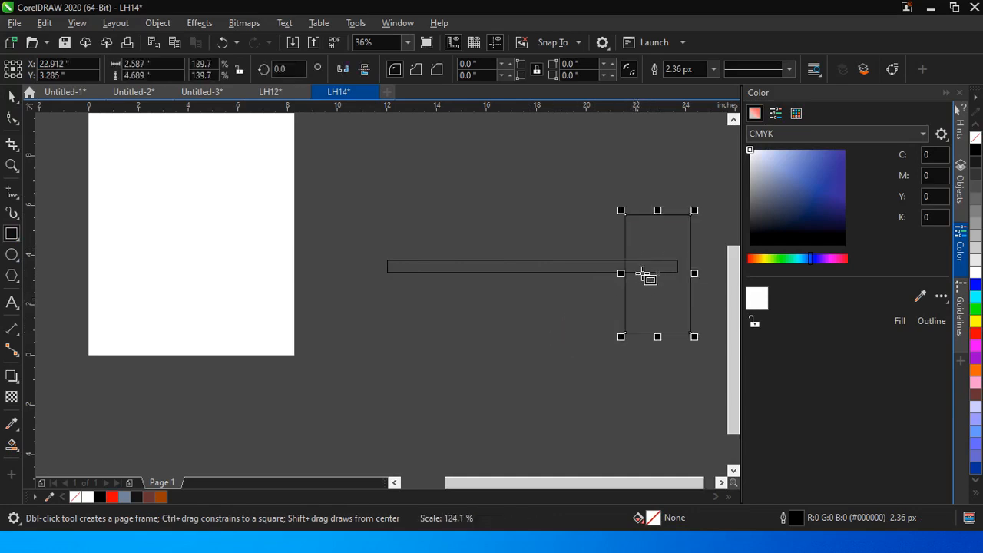
click(648, 269)
click(12, 96)
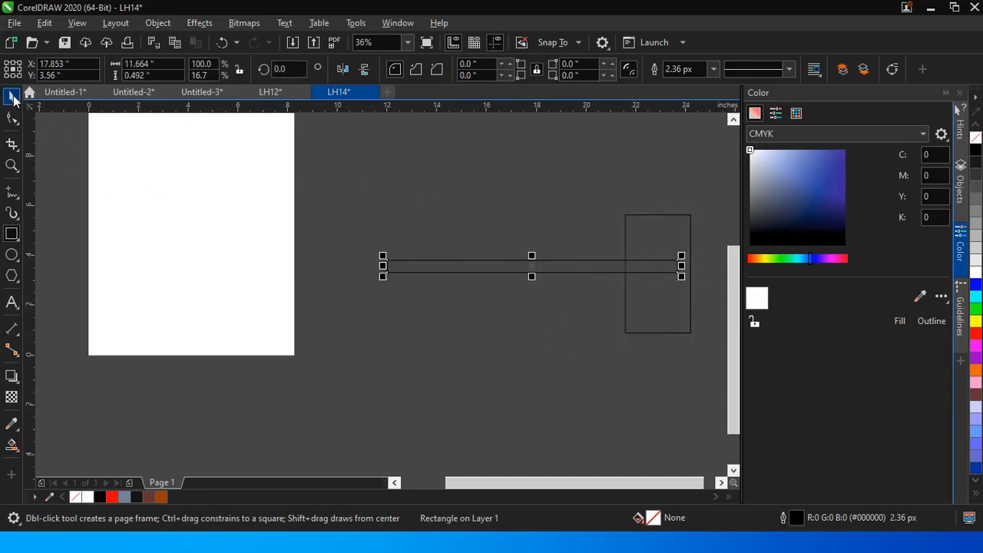
click(646, 233)
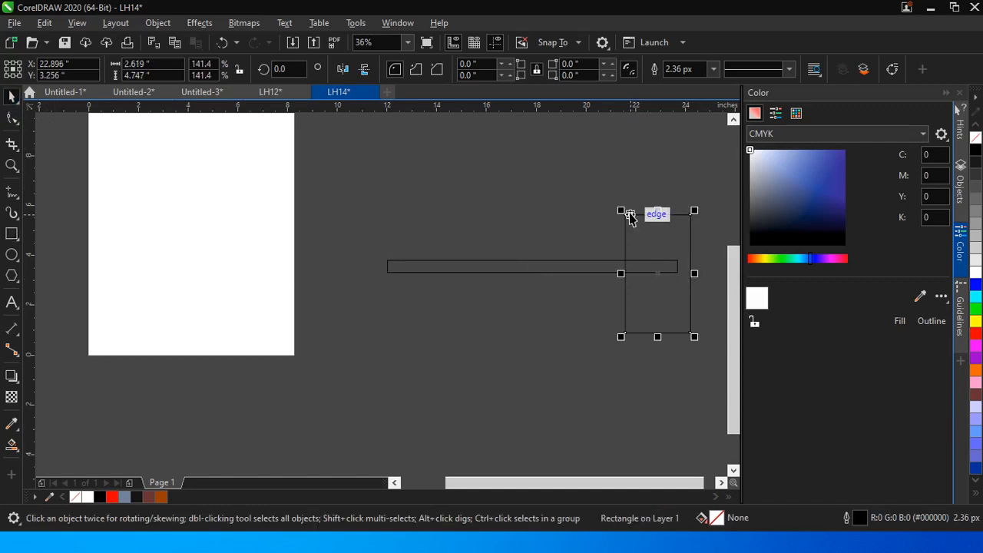
click(643, 228)
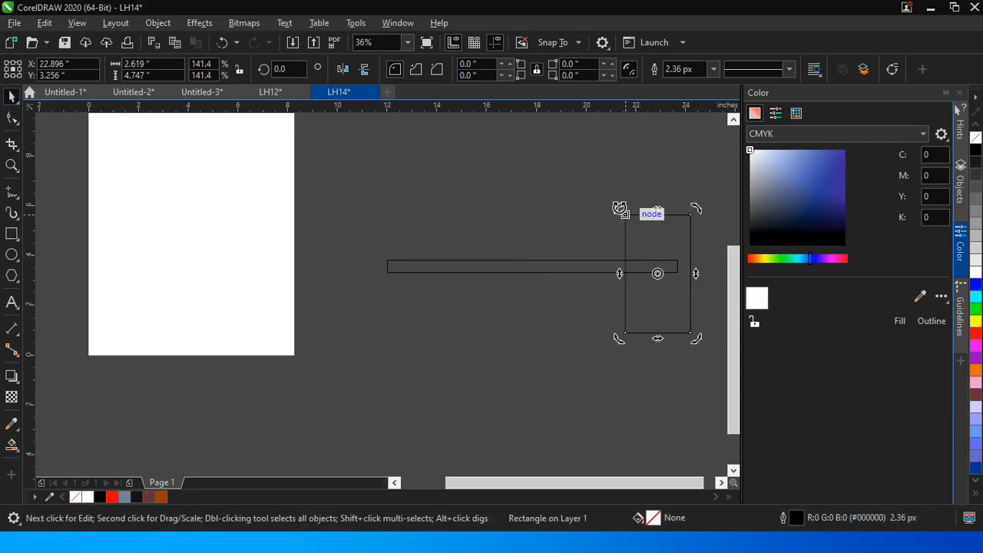
drag(620, 208, 654, 208)
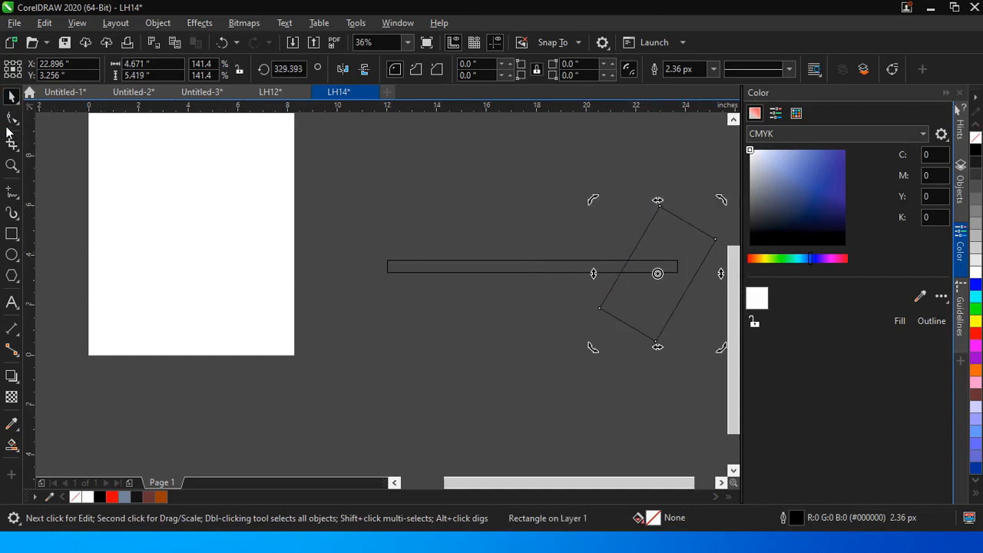
Smart Fill the strip's long left part with black and its slanted right end with orange-brown #9A3D00.
click(10, 446)
click(439, 267)
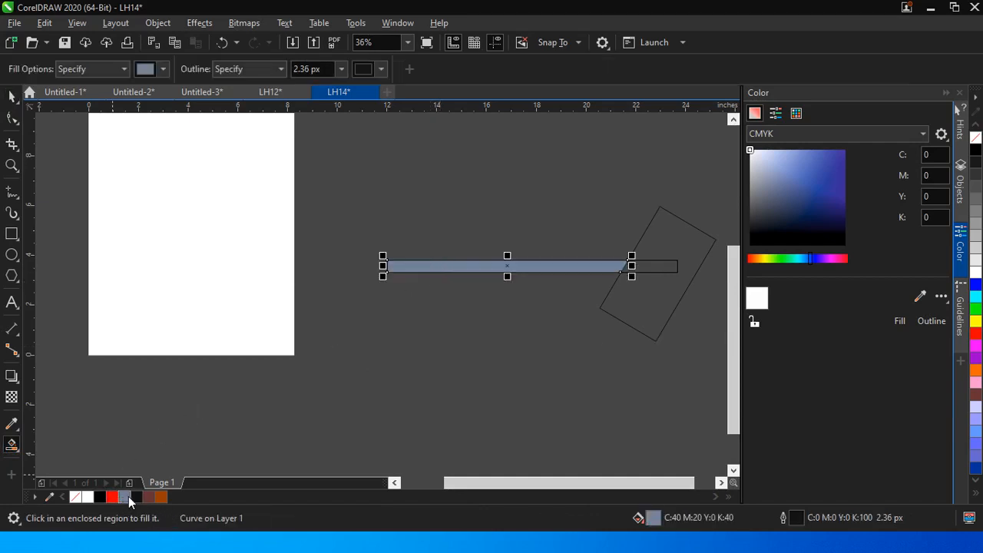
click(104, 497)
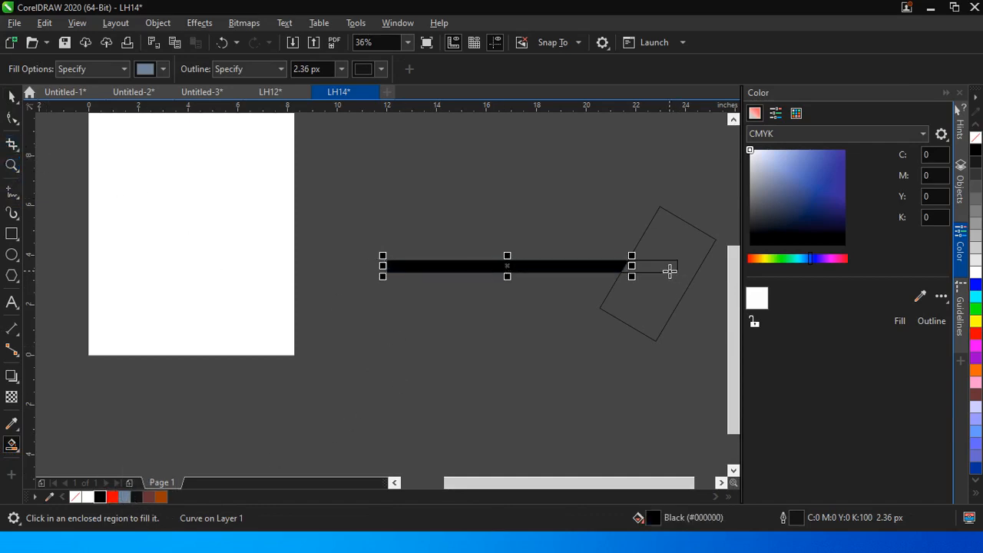
click(670, 271)
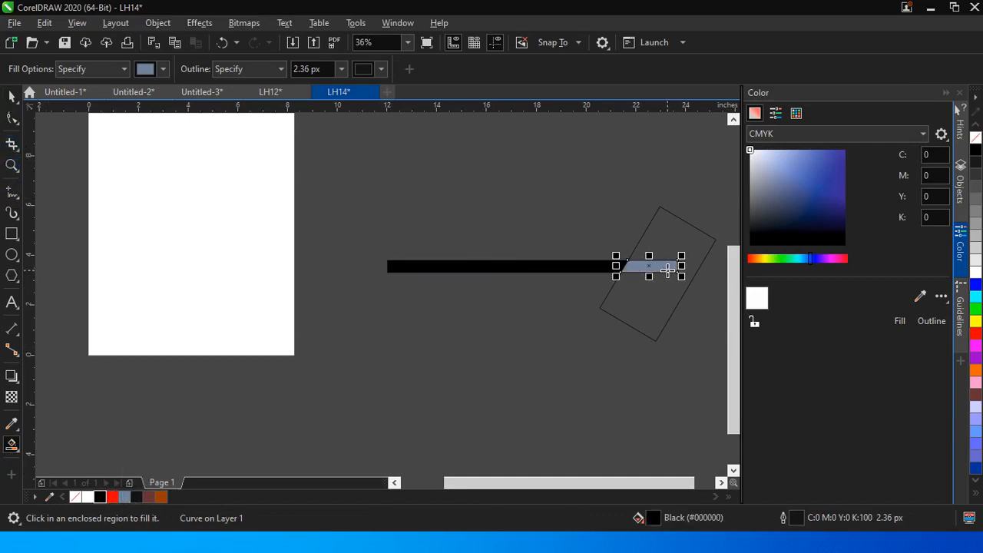
click(164, 497)
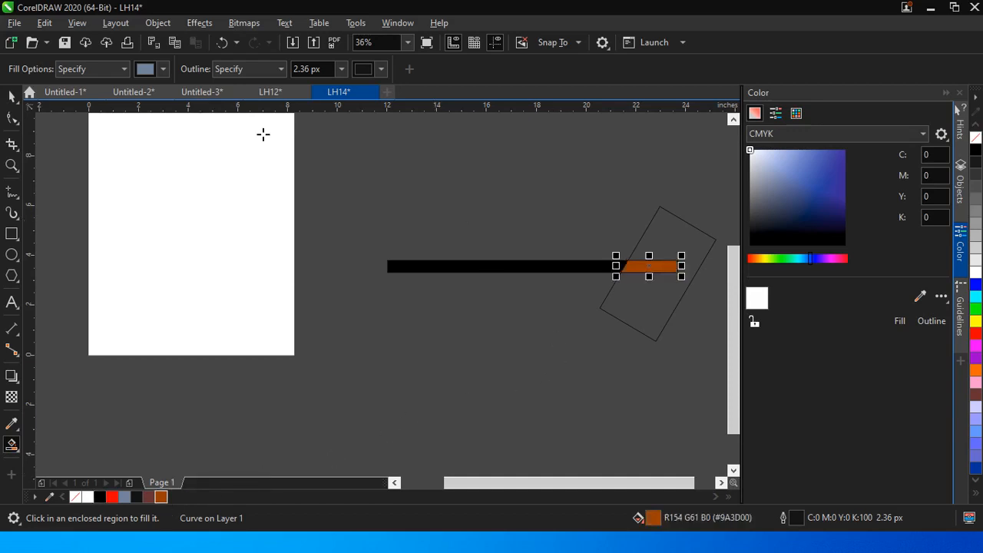
Delete the rotated cutting rectangle and set the outline width of all the strip pieces to None.
key(space)
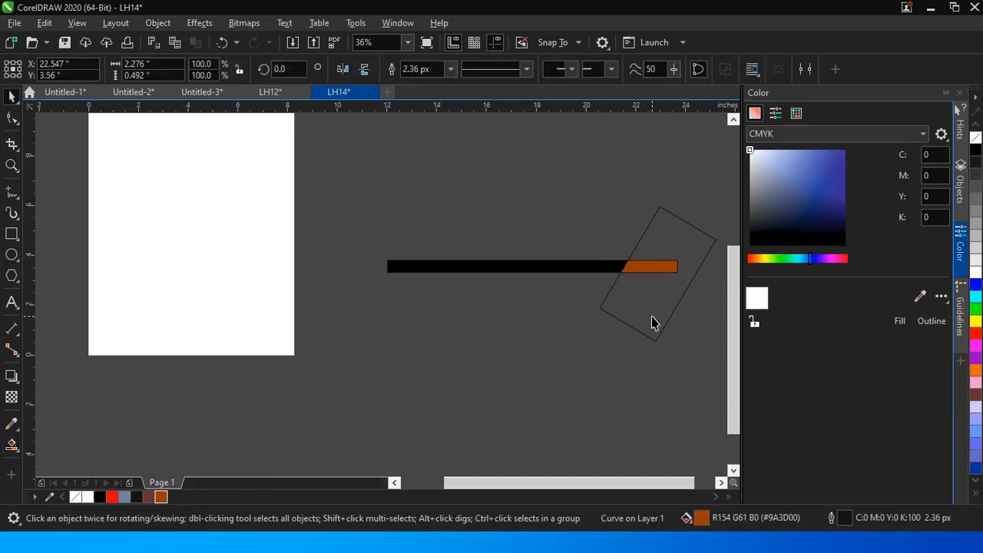
click(652, 316)
key(Delete)
drag(351, 231, 652, 335)
click(632, 70)
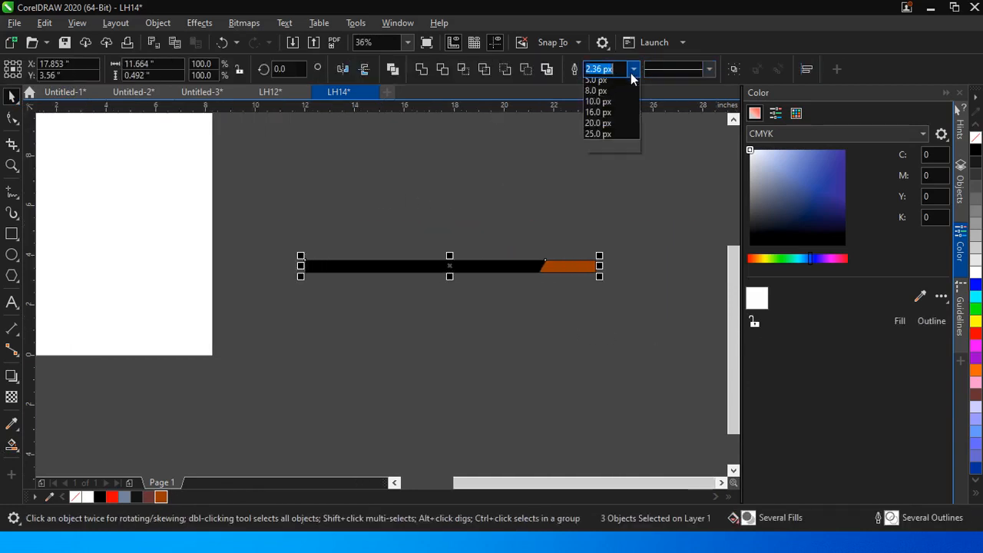
click(598, 85)
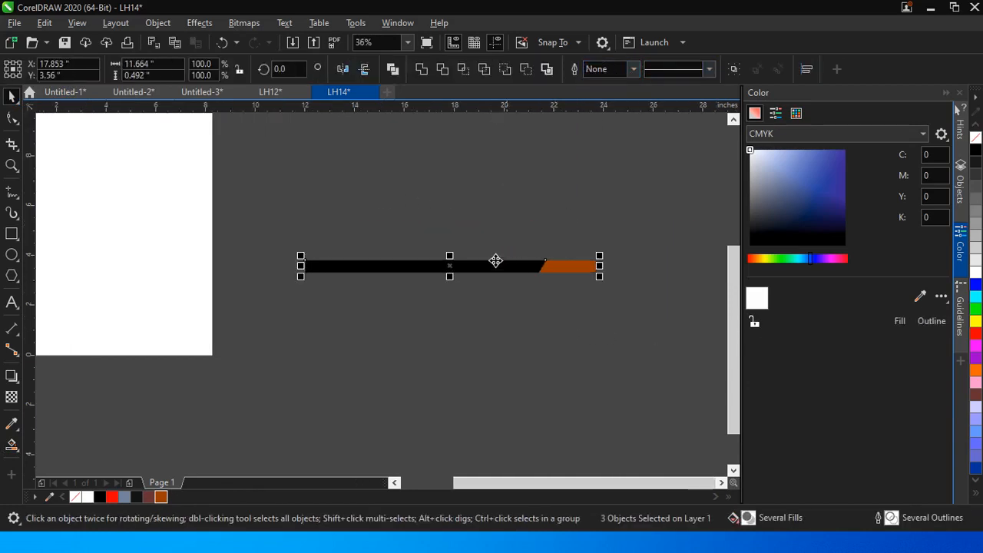
Group the footer strip pieces and PowerClip the group inside the page rectangle near the bottom of the page.
drag(275, 226, 617, 347)
key(ctrl+g)
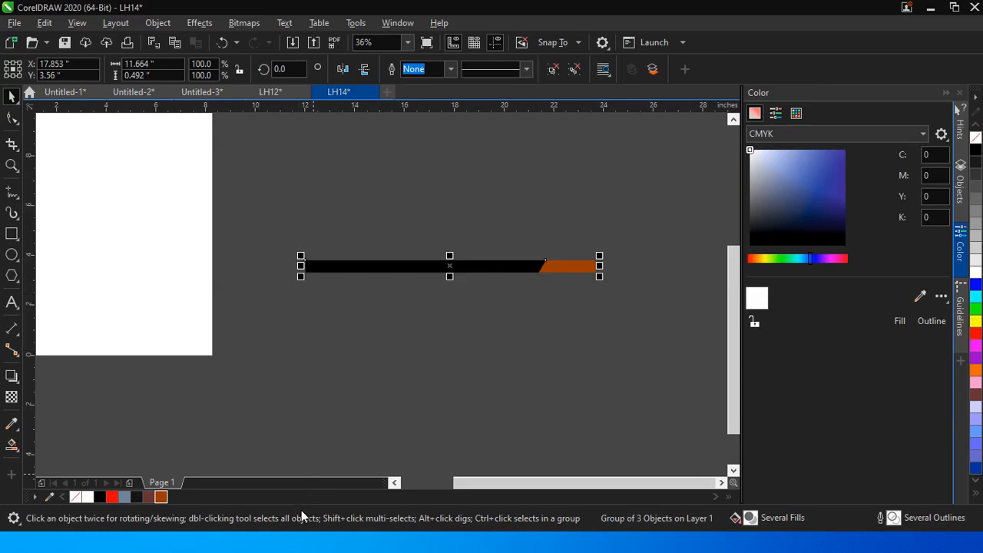
click(399, 482)
click(399, 482)
click(399, 483)
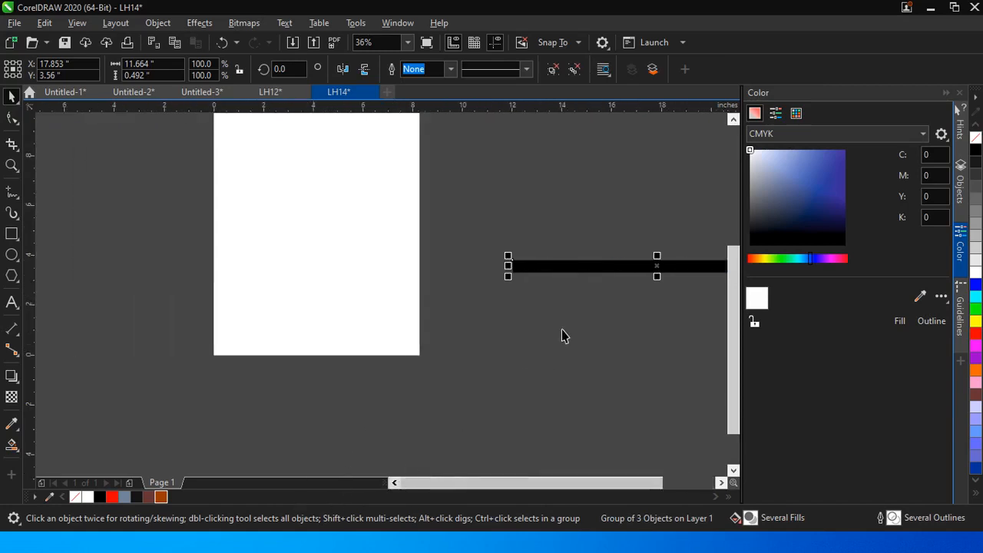
drag(628, 271, 264, 329)
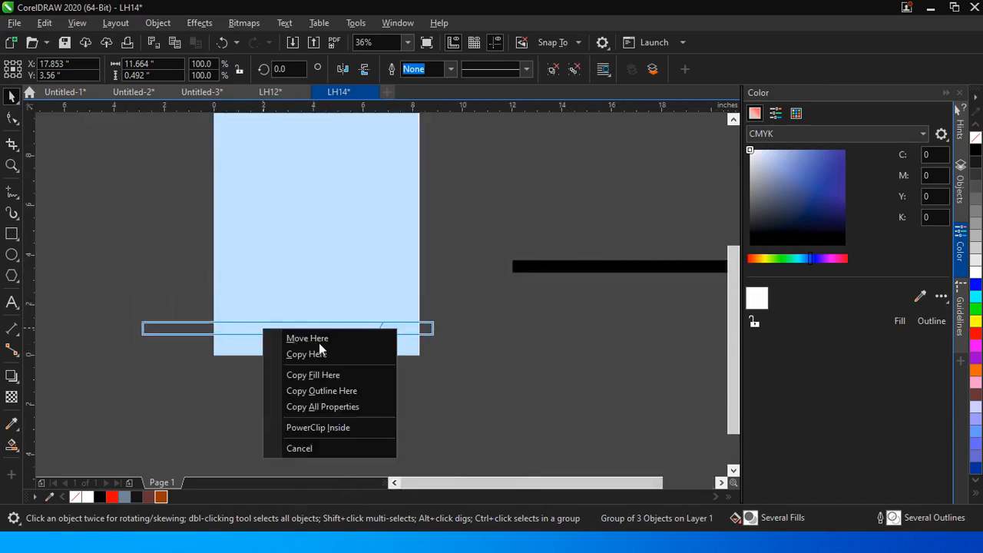
click(327, 429)
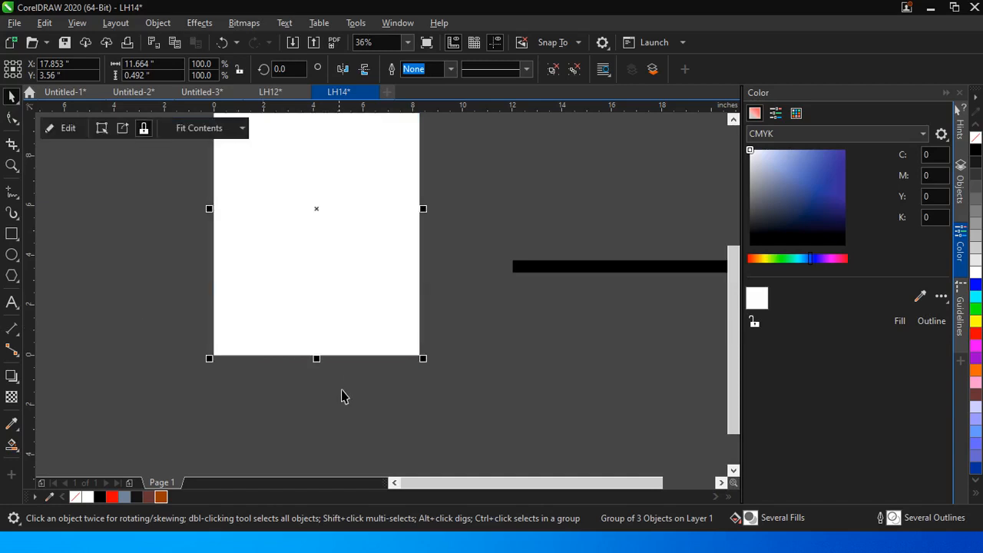
Edit the page rectangle's PowerClip contents to move the footer strip onto the bottom edge, at about X 2.42 in, Y 0.246 in.
right_click(346, 332)
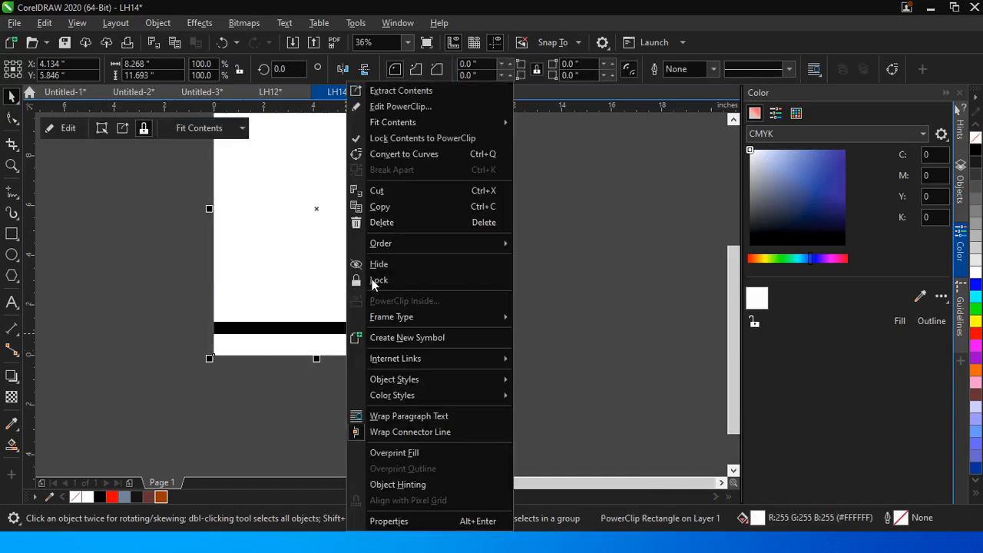
click(376, 103)
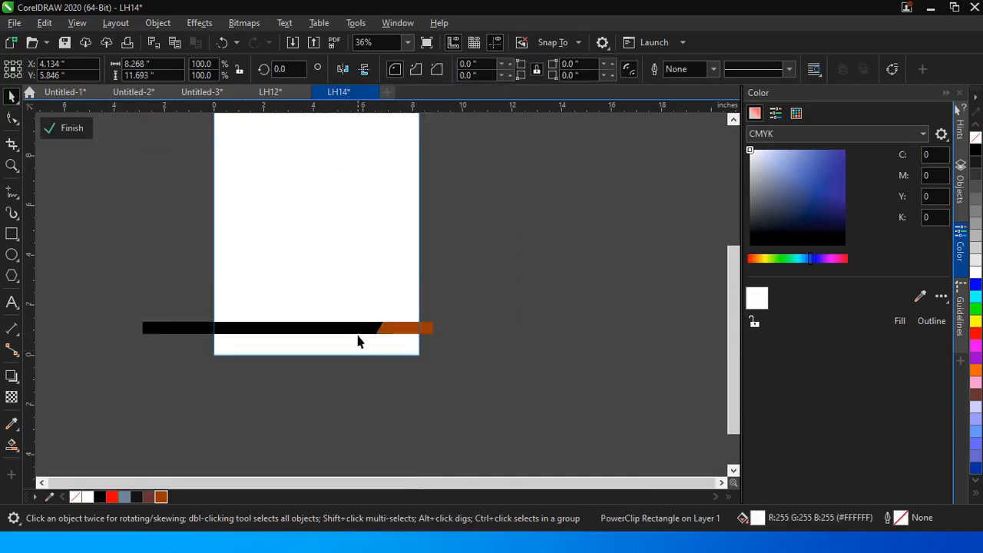
drag(353, 331, 339, 348)
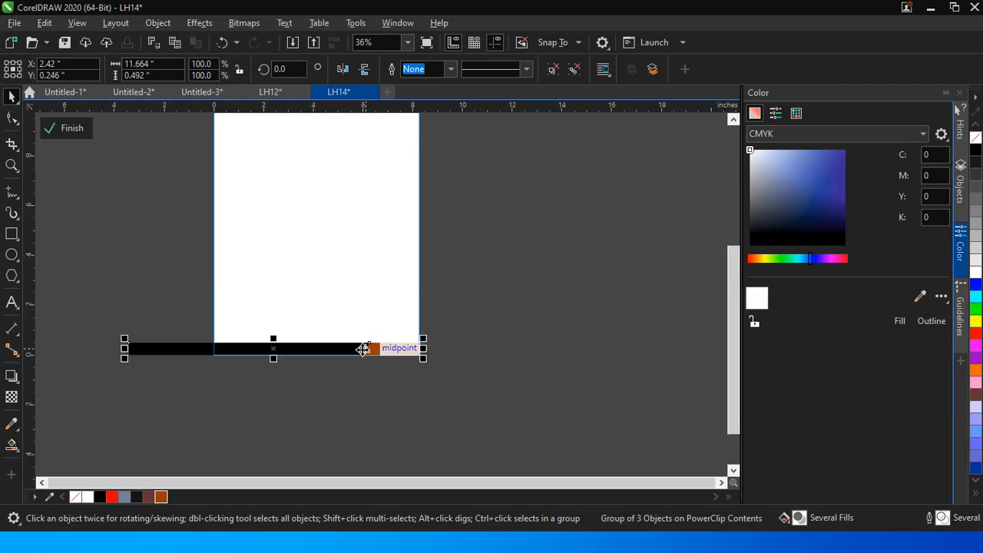
right_click(309, 323)
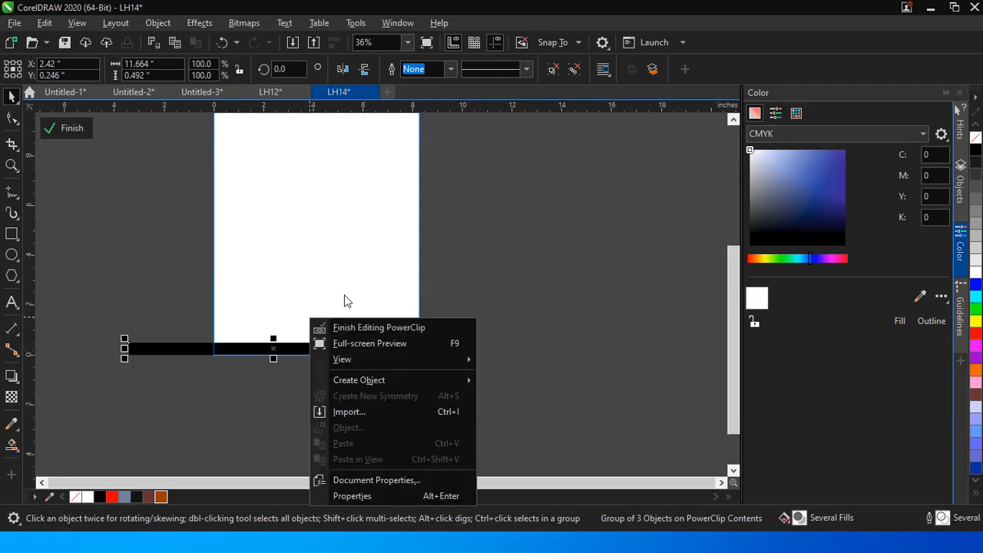
click(359, 326)
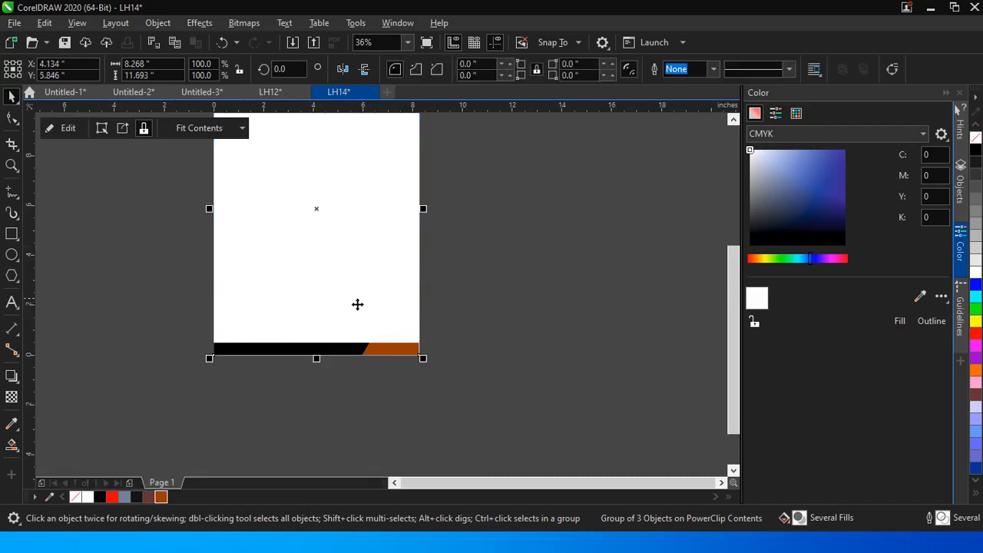
Paste the copied Aston Finance logo and contact details beside the top of the letterhead page.
drag(735, 307, 641, 242)
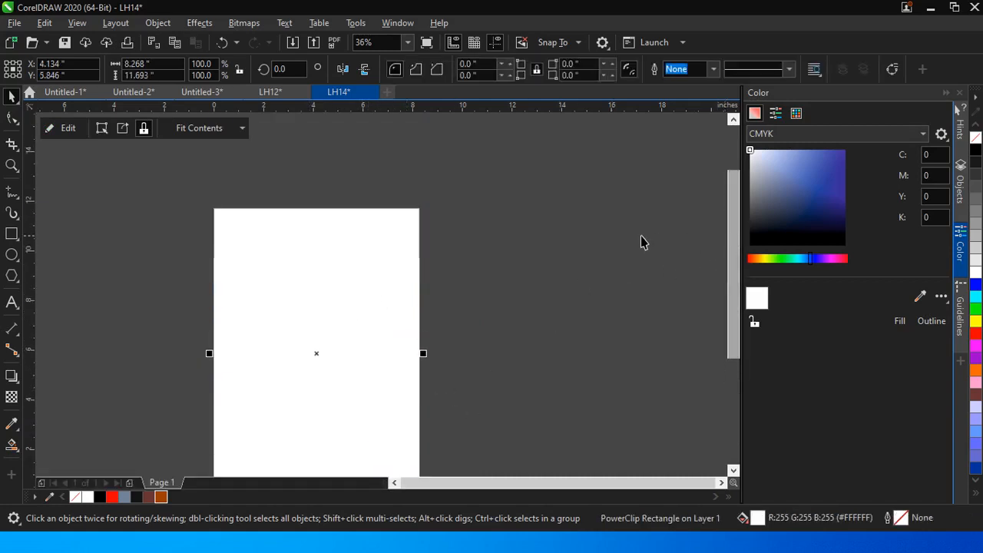
scroll(368, 269, down, 2)
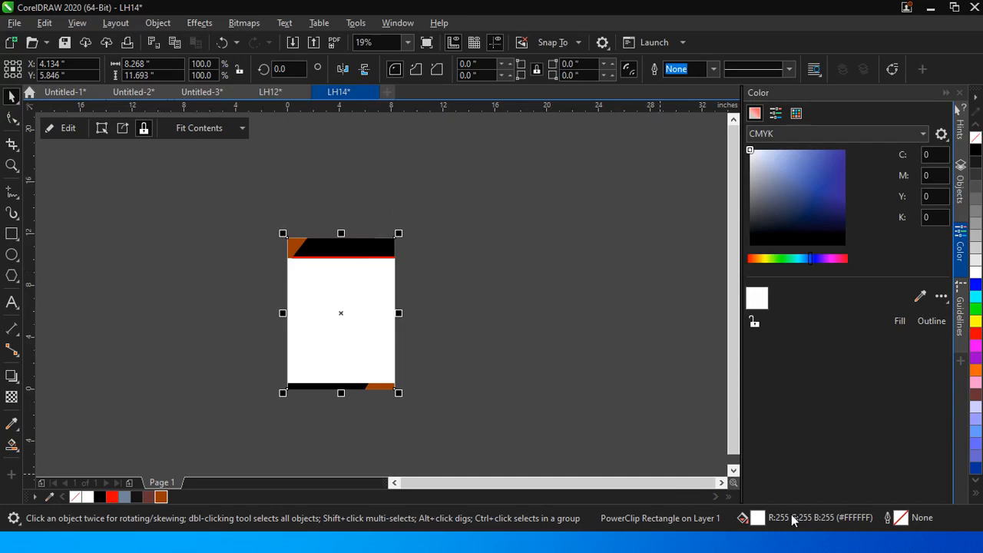
key(ctrl+v)
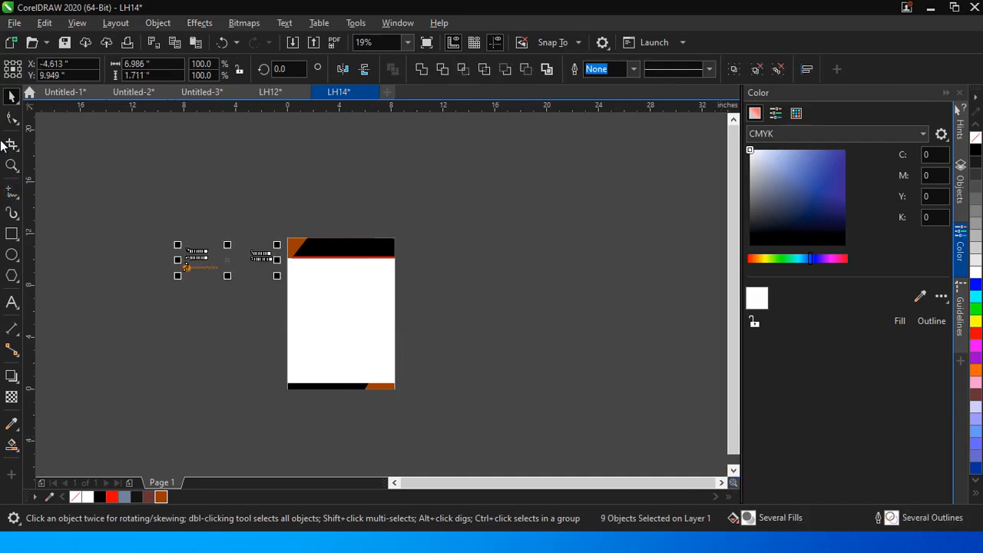
click(11, 164)
drag(147, 216, 499, 430)
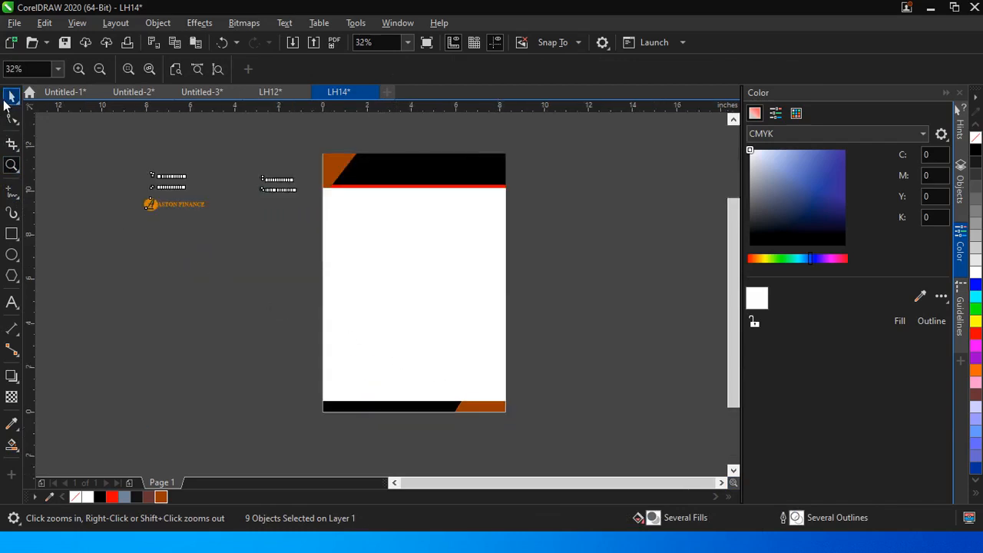
click(10, 96)
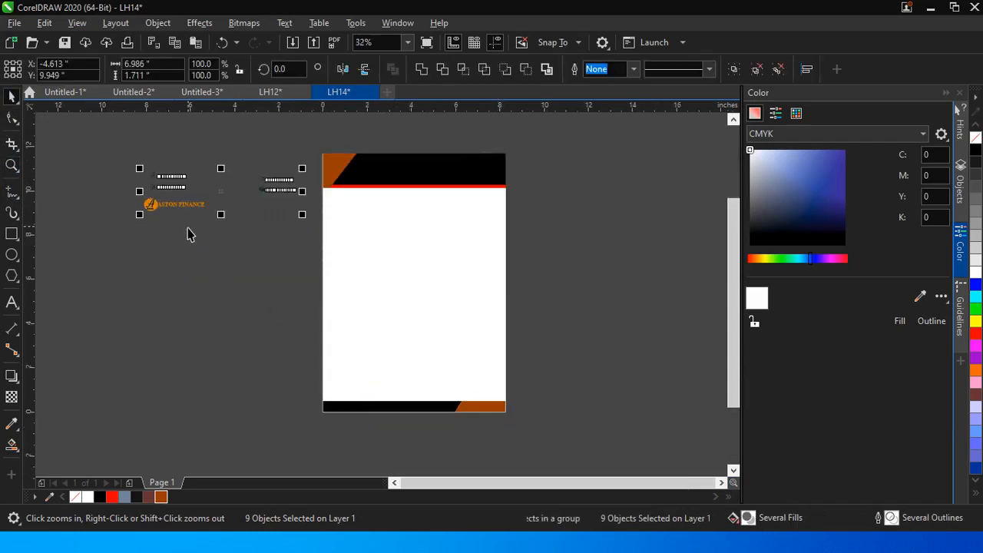
Try filling the whole Aston Finance logo group with orange-brown #9A3D00 and undo that fill.
drag(152, 192, 166, 213)
click(165, 213)
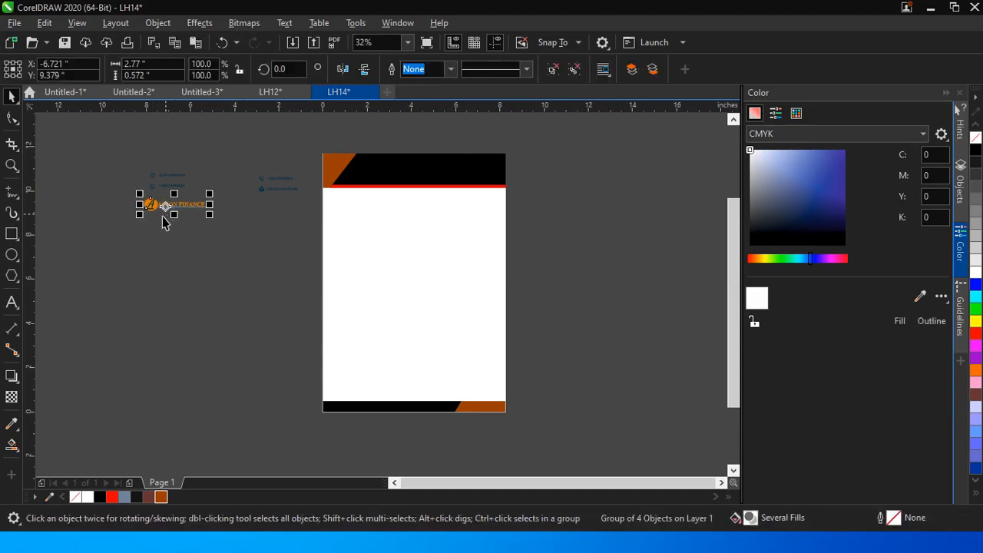
click(12, 165)
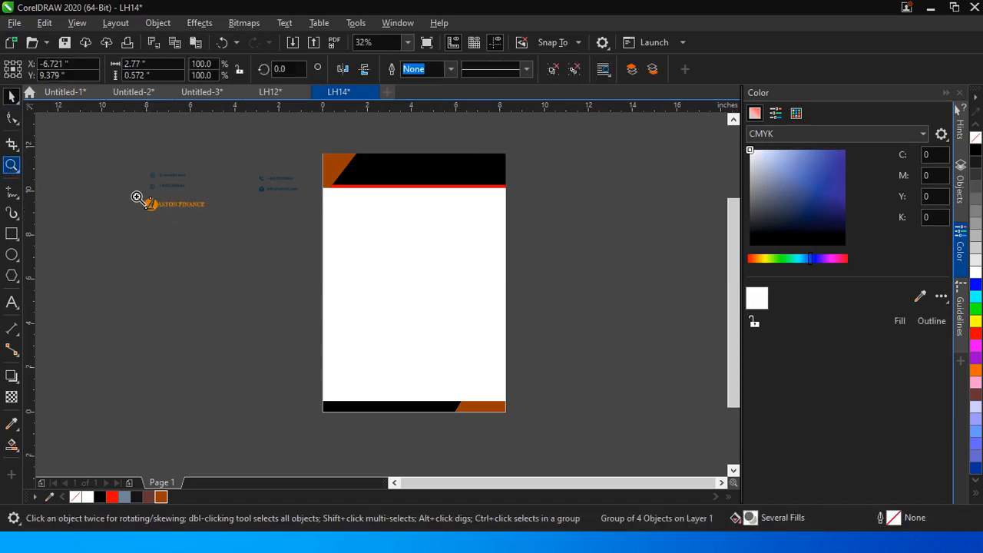
drag(127, 165, 313, 246)
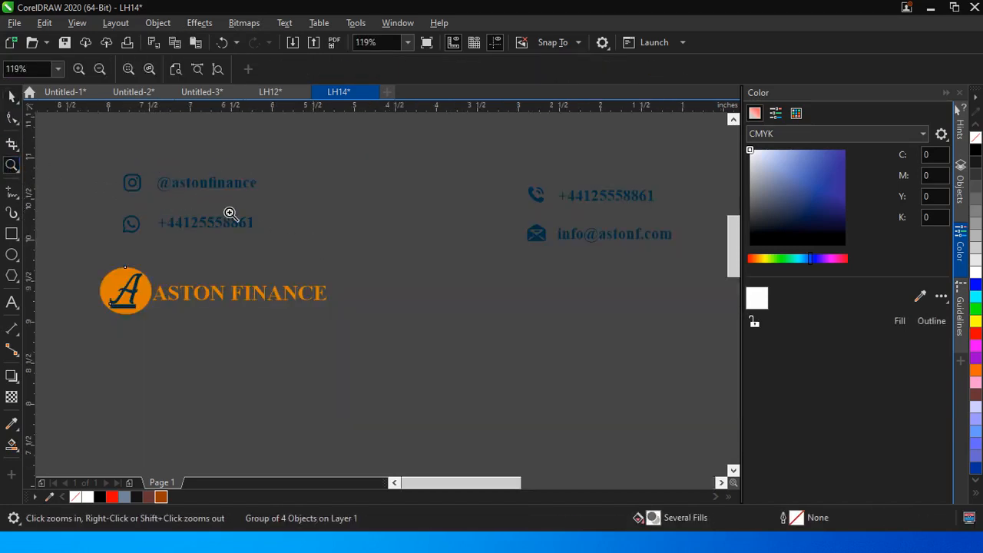
click(10, 99)
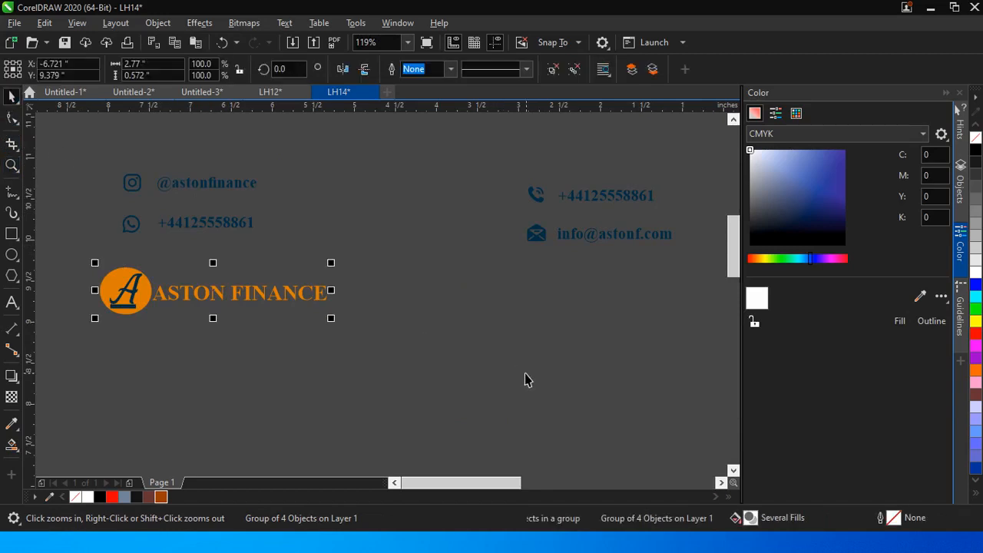
click(494, 361)
click(7, 97)
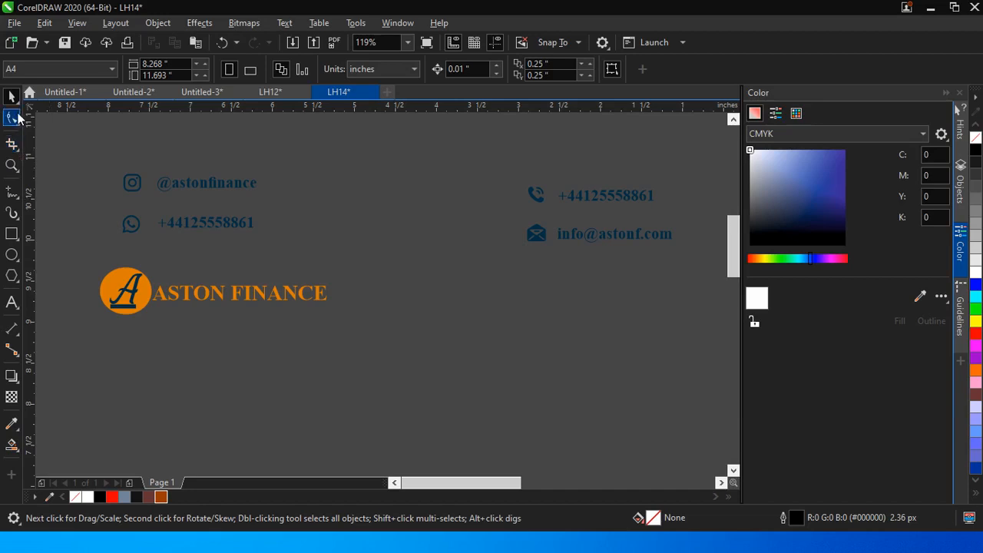
click(170, 296)
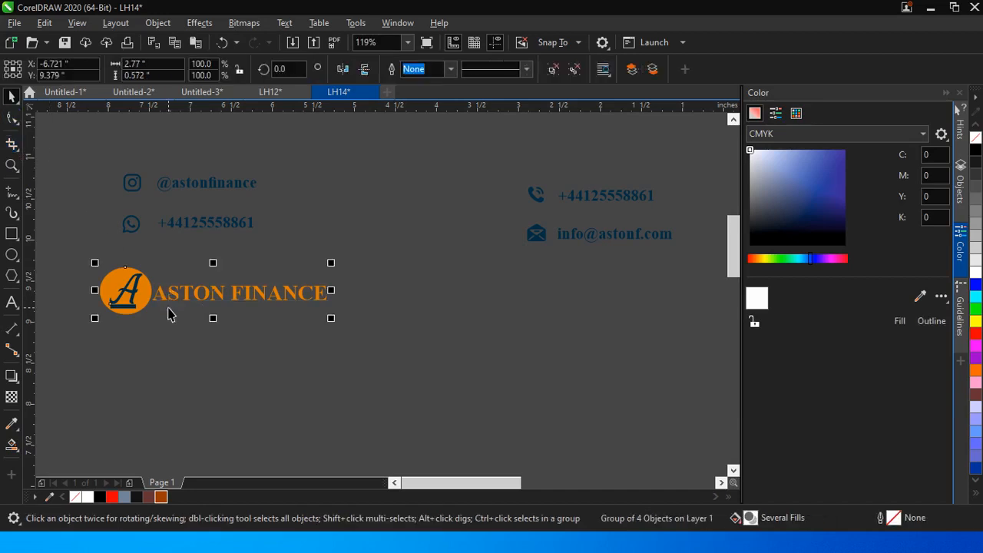
ctrl+click(189, 303)
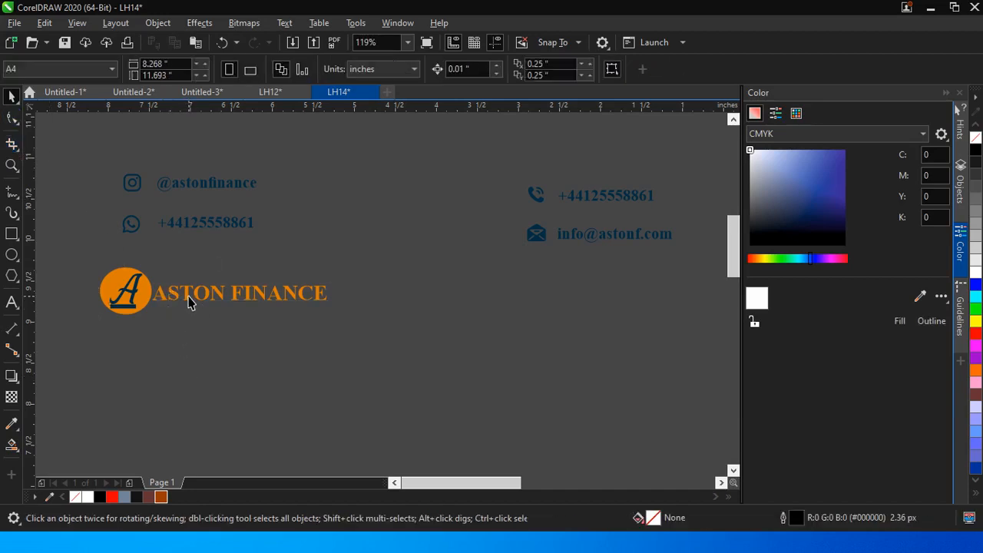
click(189, 292)
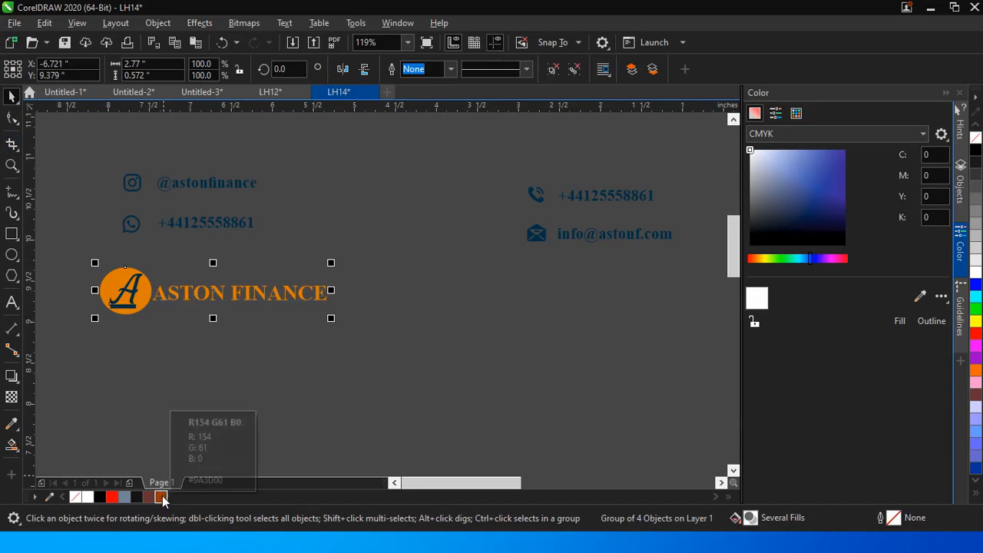
drag(163, 499, 131, 307)
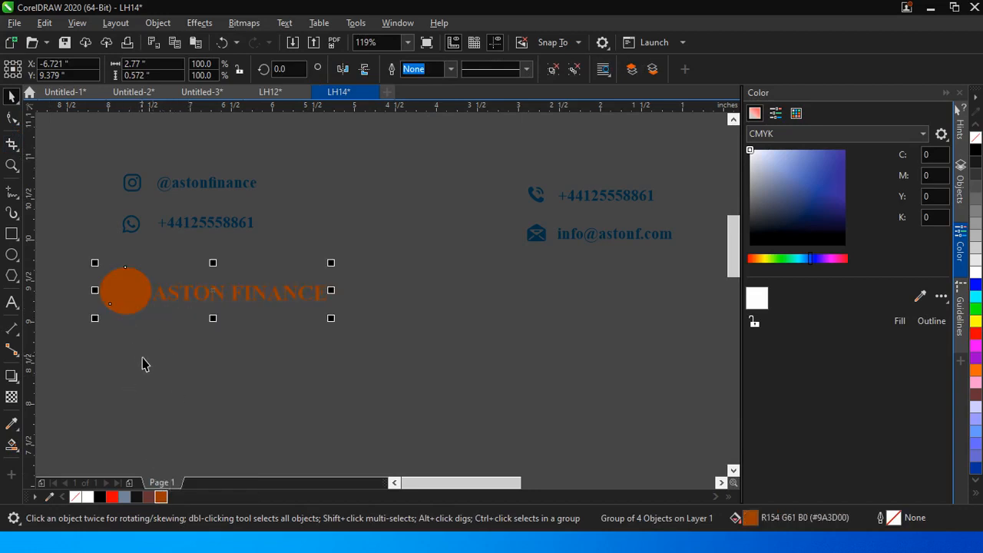
key(ctrl+z)
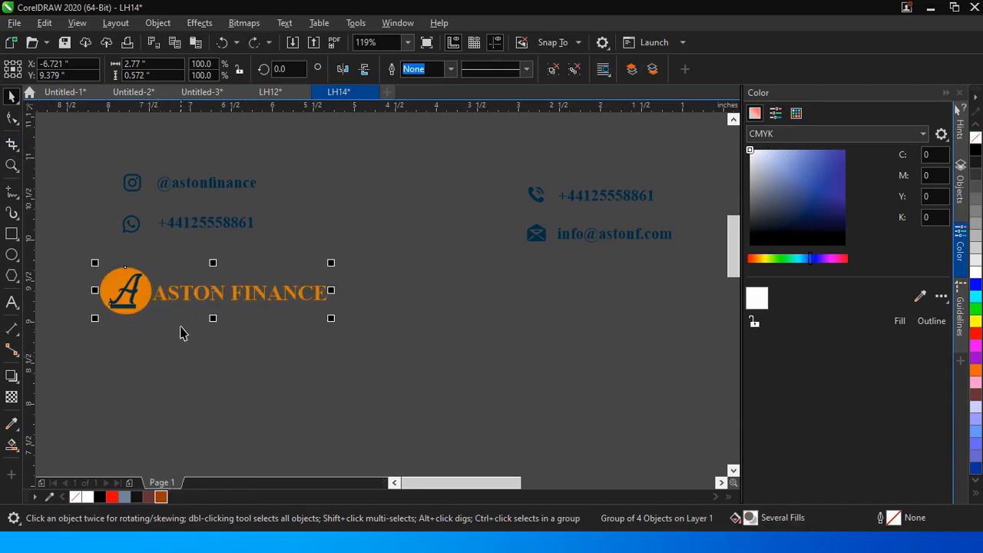
Ungroup the logo to recolour its circle and company name orange-brown #9A3D00 and its A mark near-black, and regroup all four objects.
key(ctrl+u)
key(Escape)
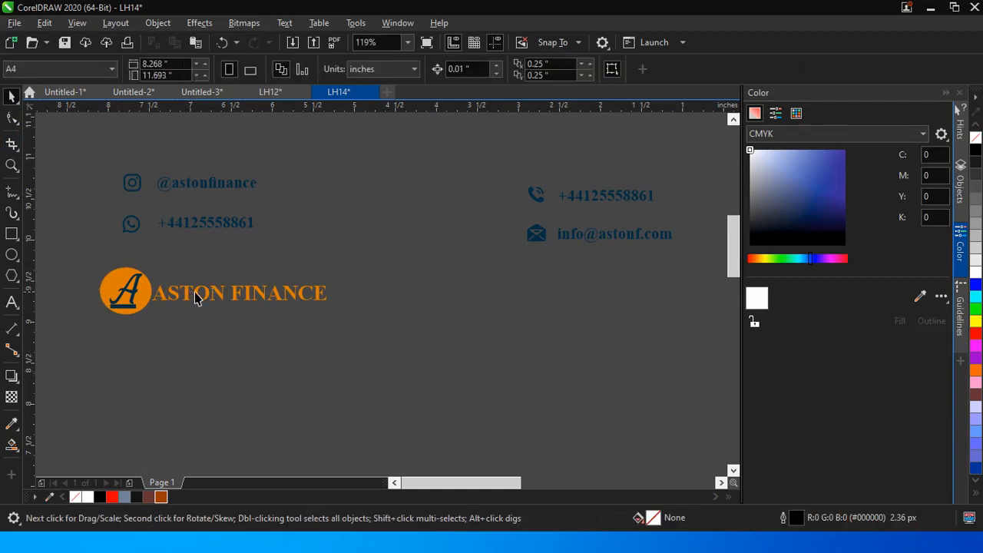
click(198, 298)
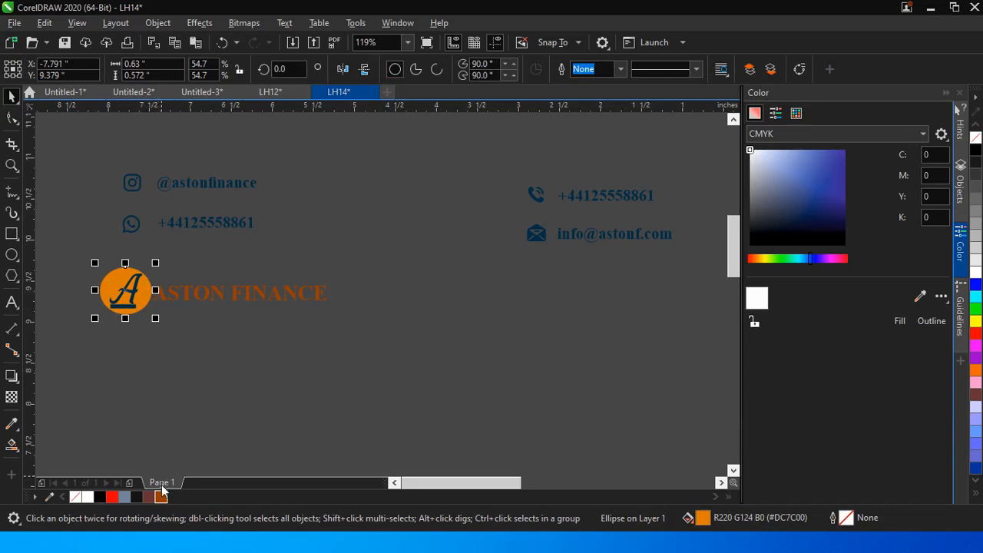
drag(85, 241, 146, 328)
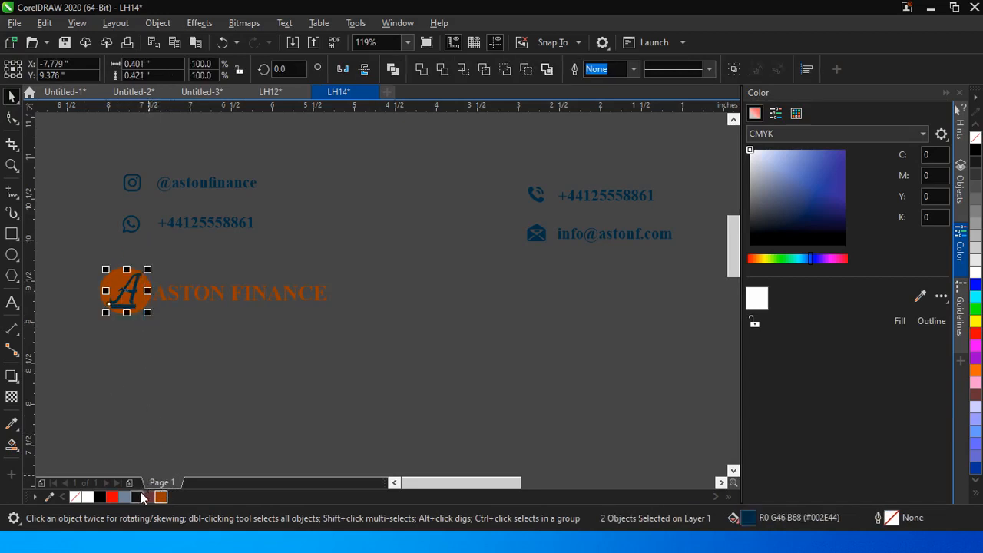
drag(78, 248, 365, 335)
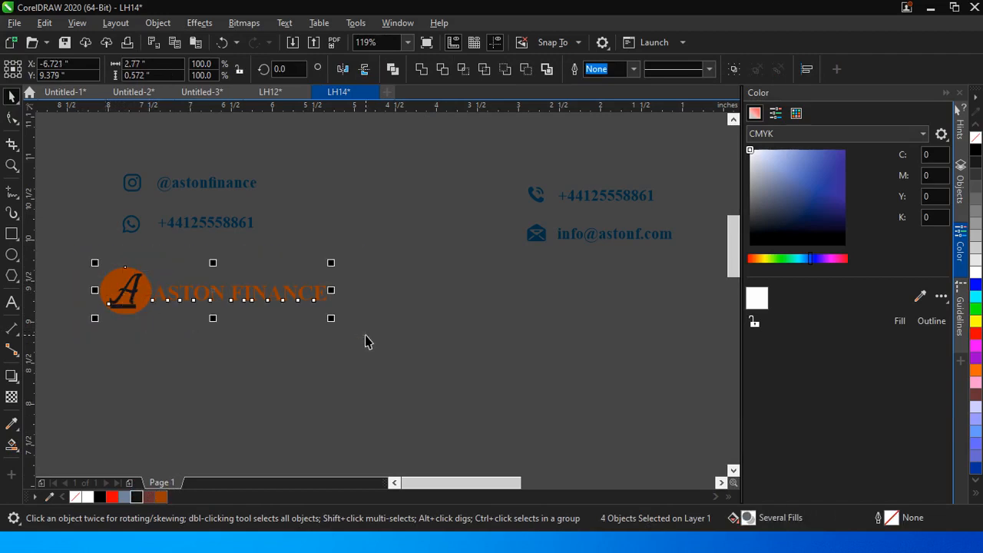
key(ctrl+g)
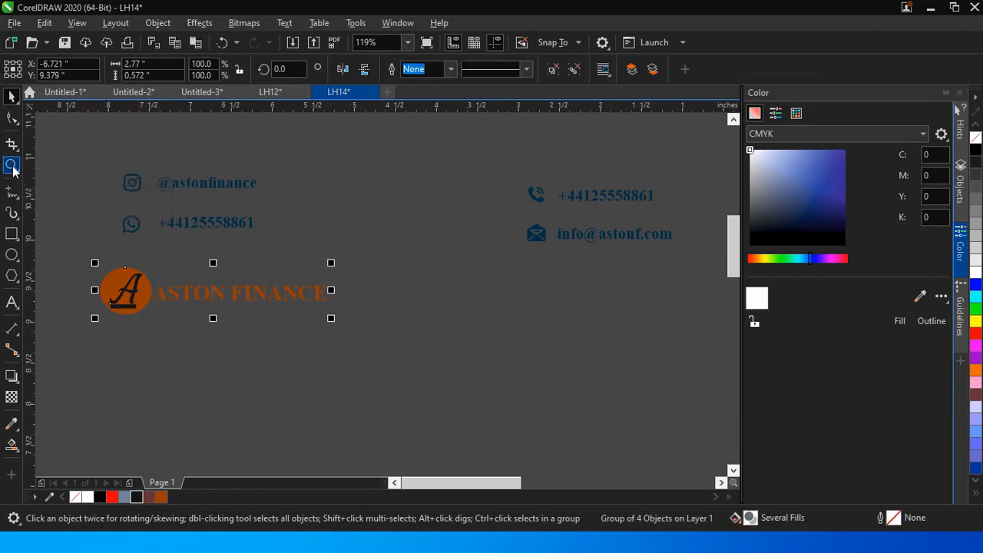
Move the recoloured logo group onto the black header banner at about X 4.154 in, Y 10.935 in.
click(12, 166)
click(99, 70)
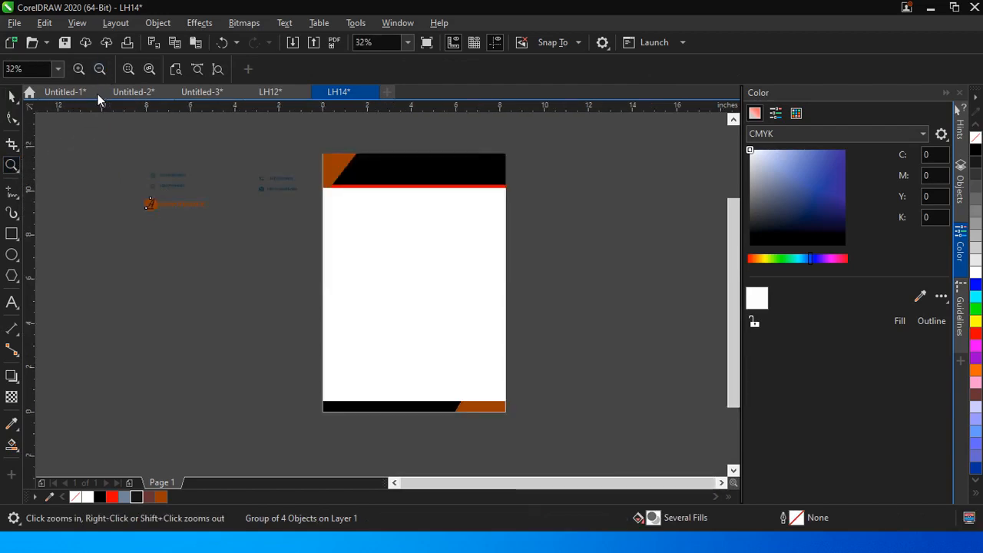
click(12, 96)
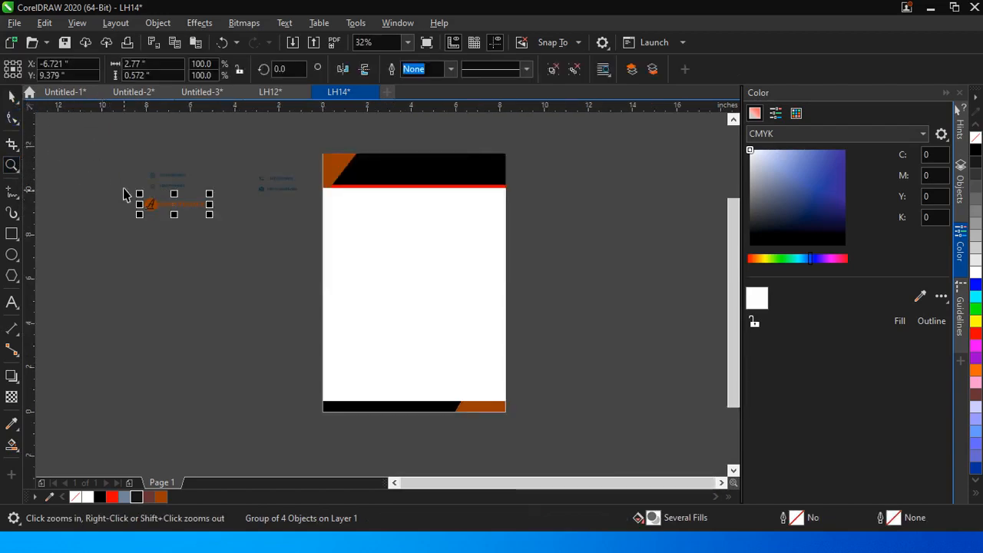
drag(125, 187, 240, 241)
drag(178, 204, 423, 170)
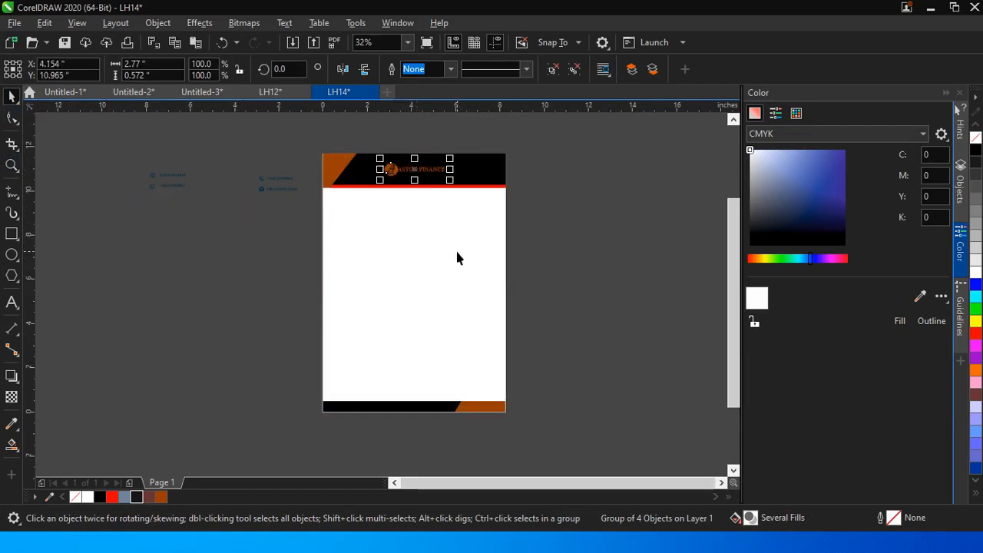
key(Down)
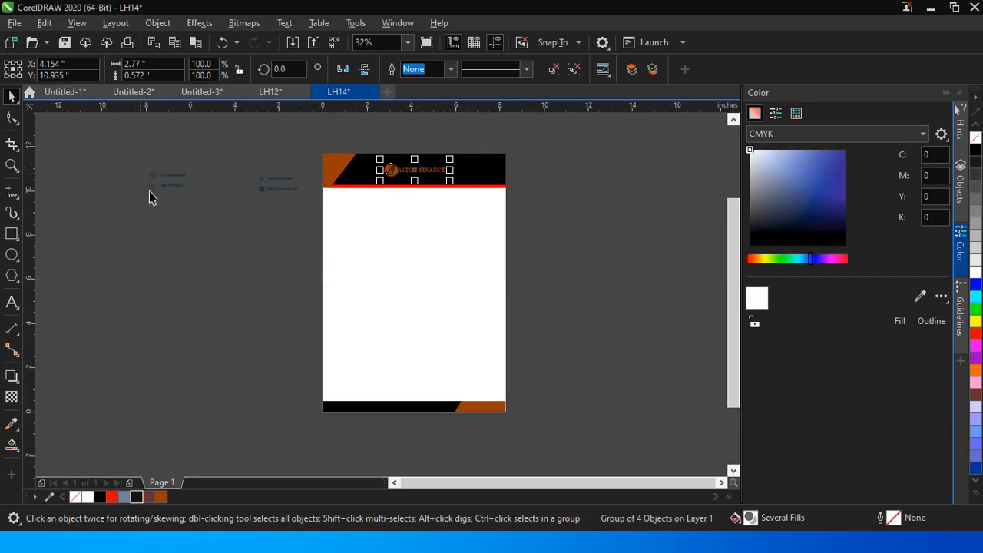
Move all the contact details just below the page and fill the Instagram and WhatsApp texts and icons with orange-brown #9A3D00.
drag(127, 163, 304, 215)
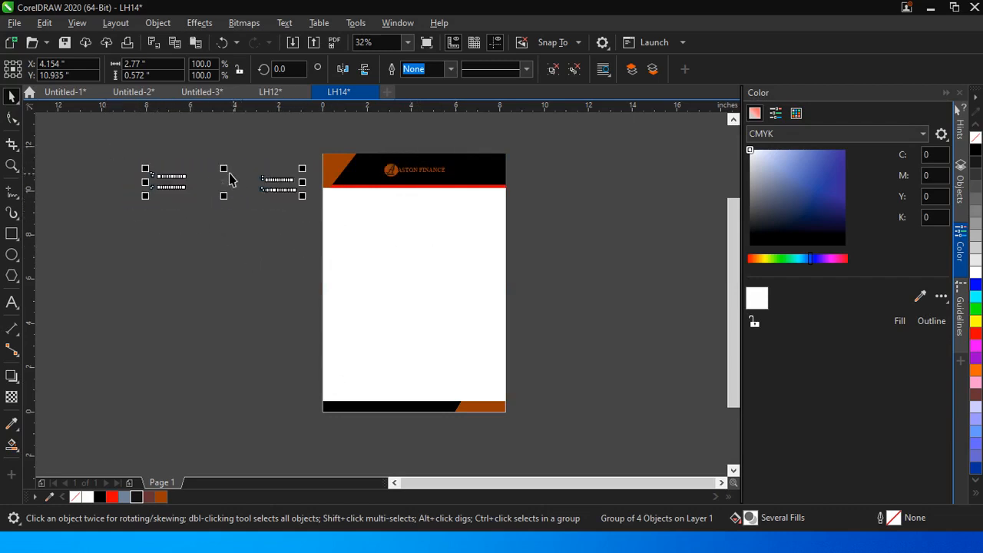
drag(223, 185, 333, 441)
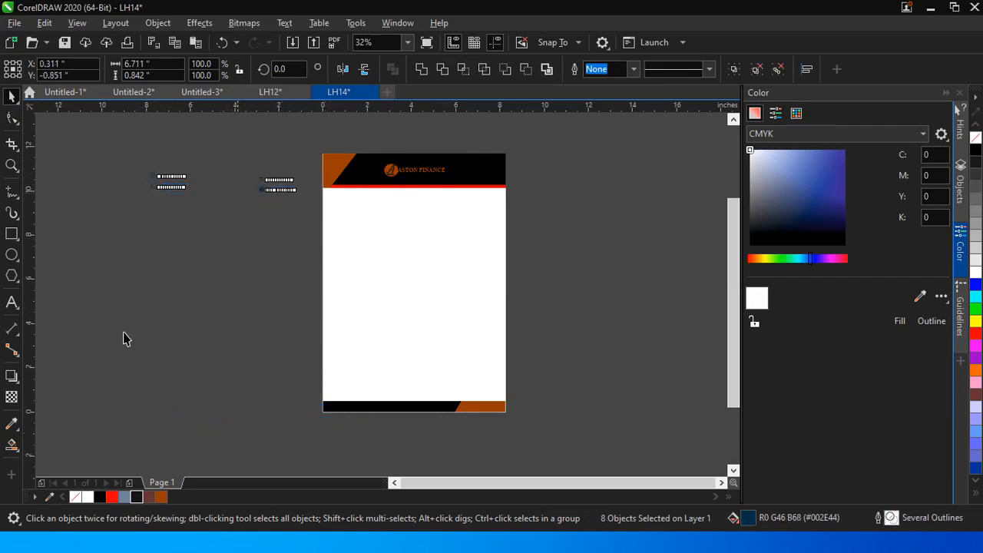
click(11, 166)
drag(221, 364, 530, 465)
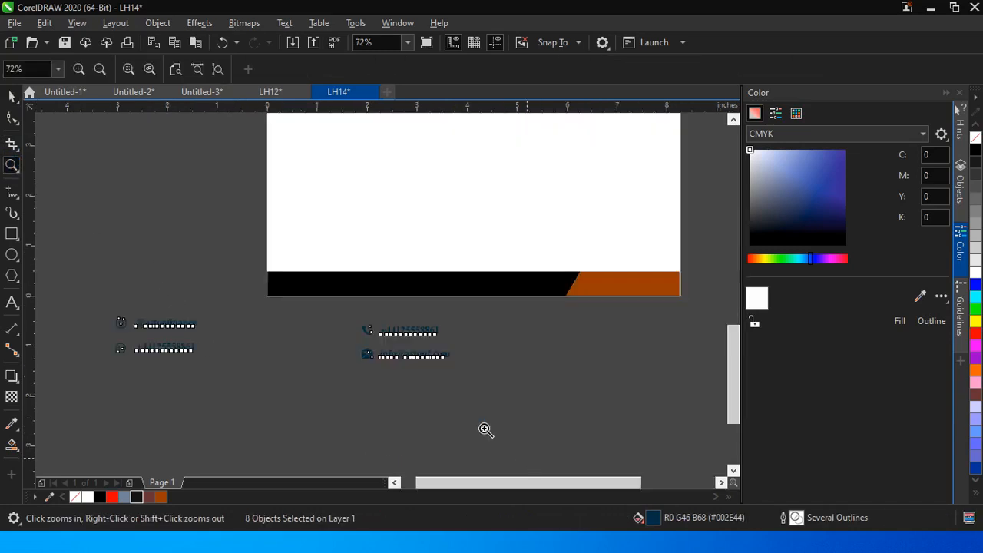
click(12, 95)
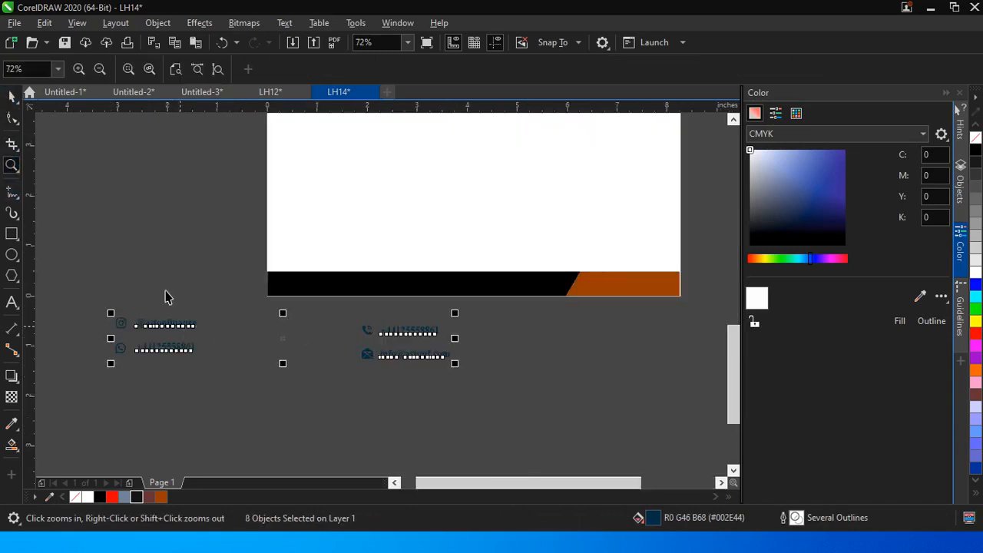
key(space)
click(172, 326)
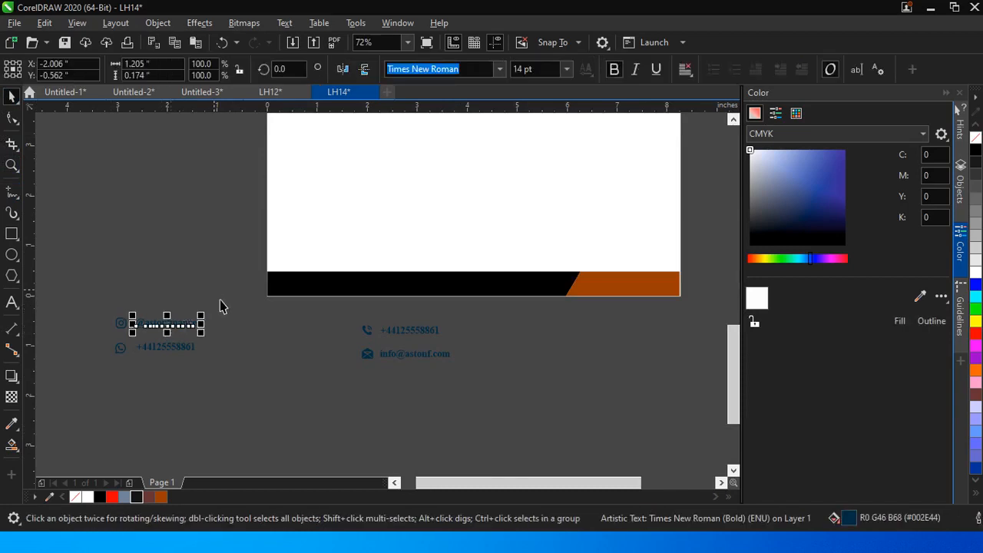
drag(222, 309, 136, 367)
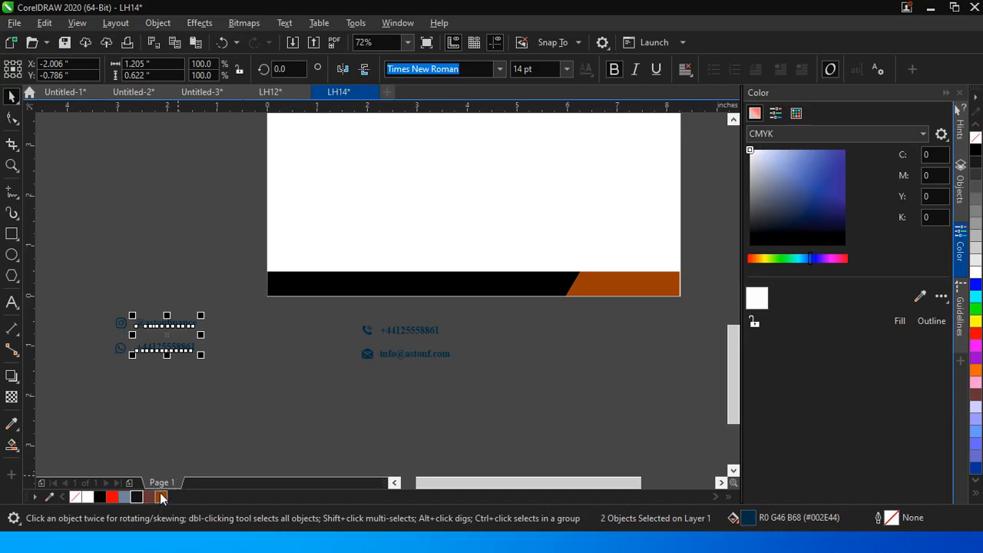
click(162, 498)
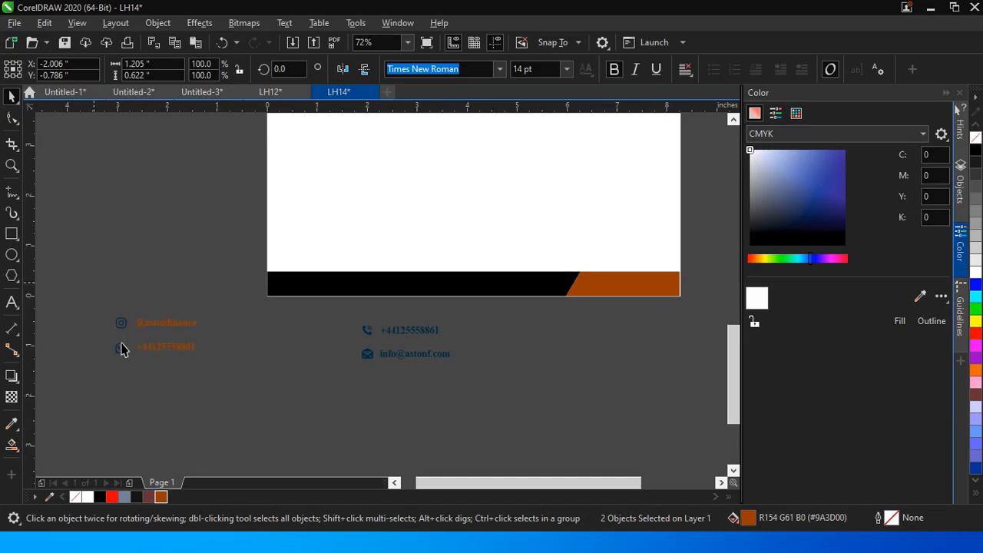
drag(95, 289, 136, 388)
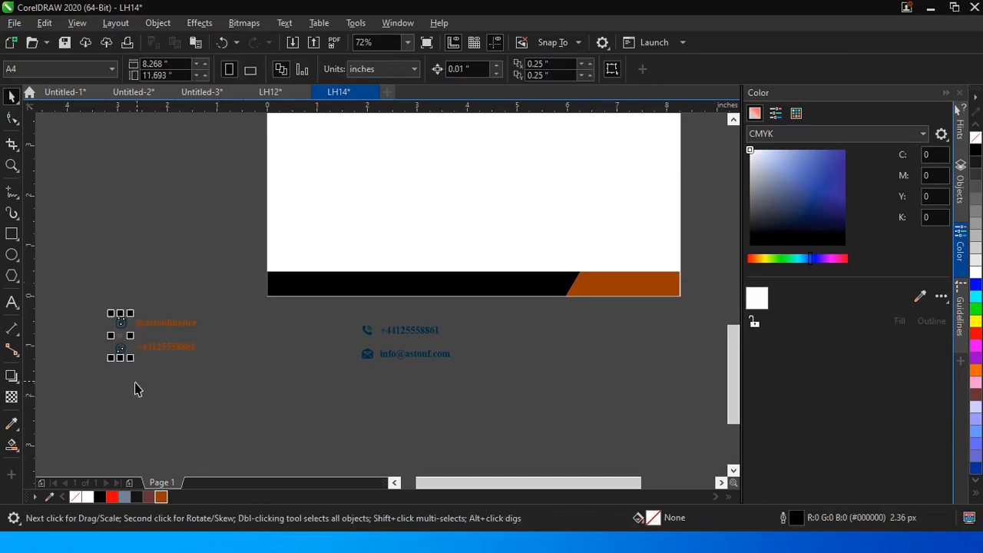
click(162, 497)
Place the Instagram entry on the black footer strip at about X 1.052 in and the WhatsApp entry, its number closer to its icon, at X 2.868 in.
click(84, 263)
drag(83, 273, 314, 282)
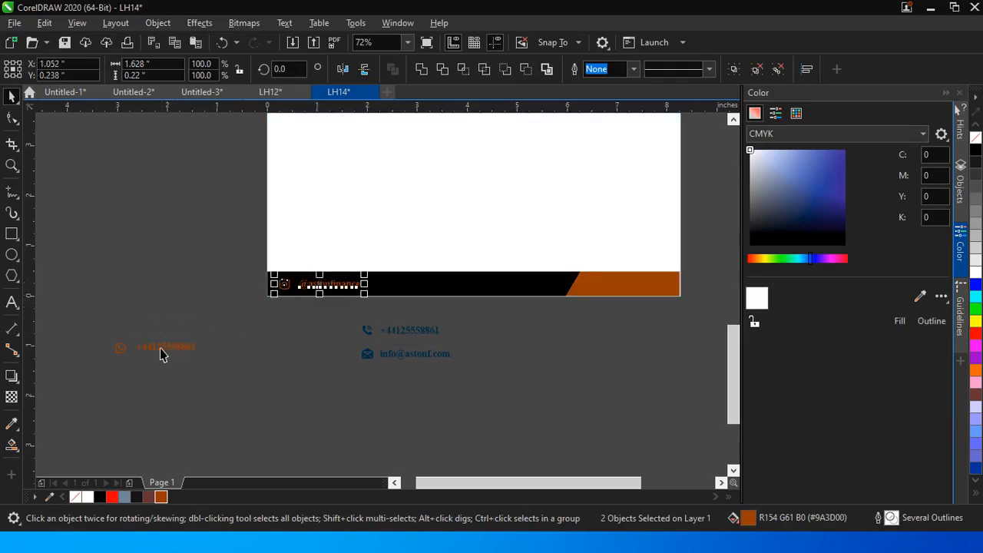
drag(97, 323, 246, 372)
click(242, 389)
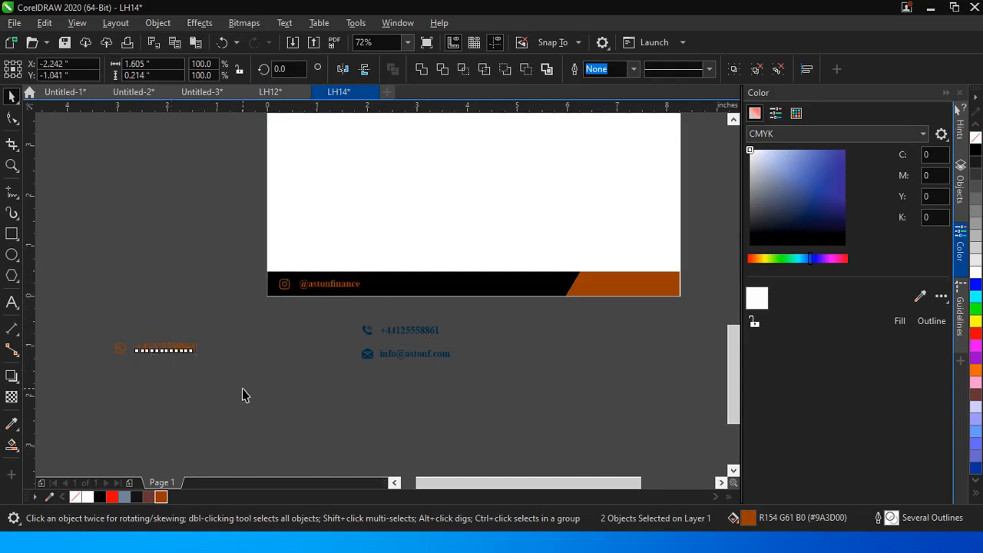
click(161, 344)
drag(163, 345, 144, 349)
drag(75, 326, 216, 385)
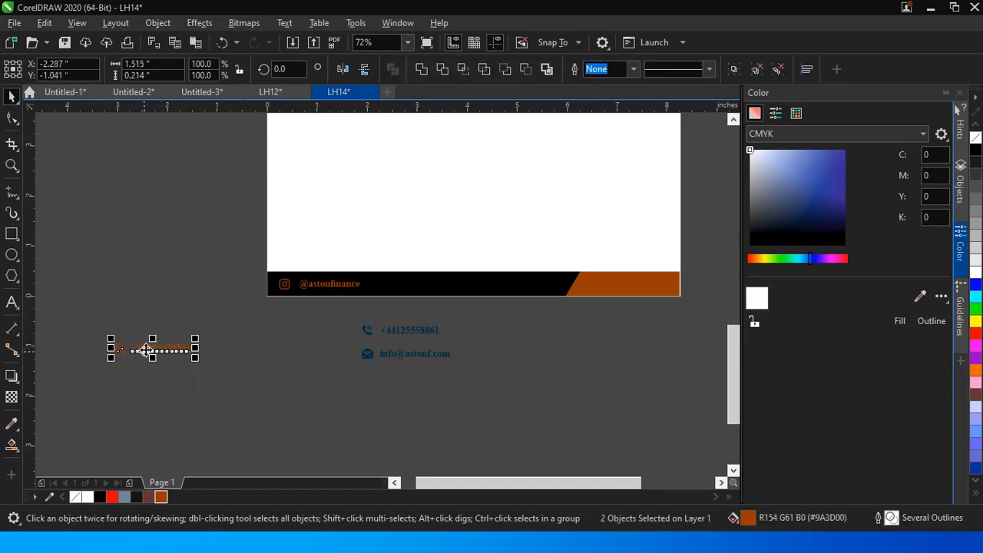
drag(147, 347, 406, 293)
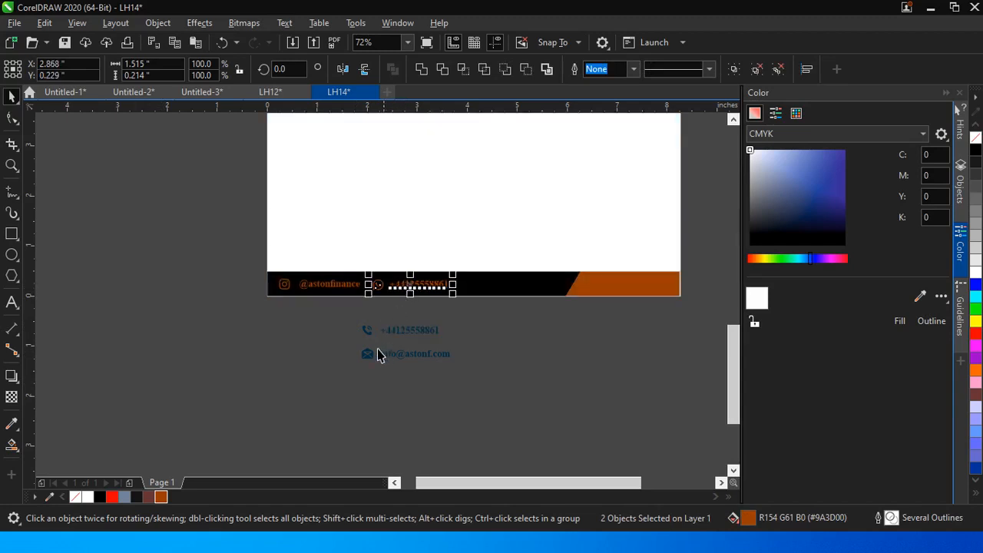
Fill the phone icon and number with #9A3D00 and place them on the black footer strip at about X 5.063 in, Y 0.241 in.
drag(345, 320, 482, 338)
drag(160, 497, 521, 287)
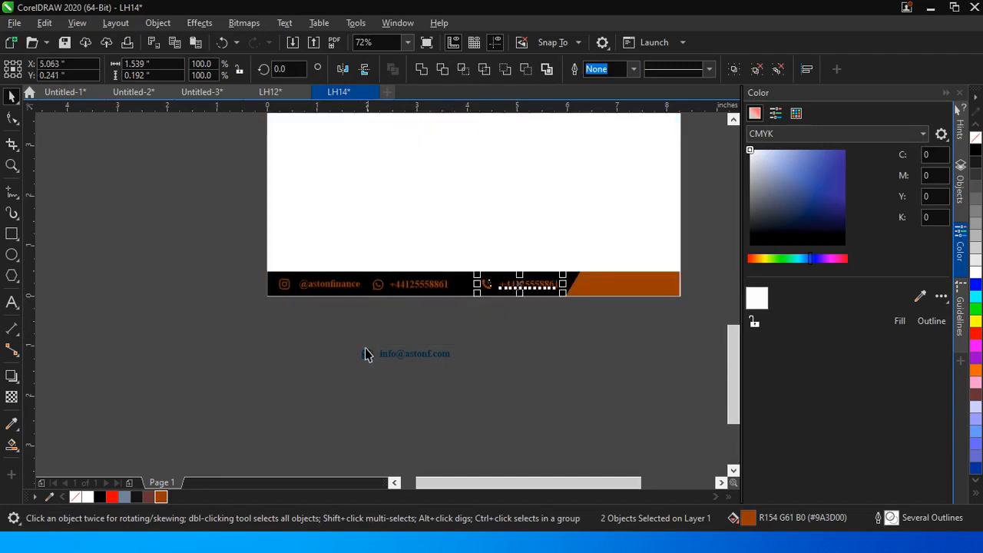
Nudge the WhatsApp entry in the footer strip to X 2.978 in, Y 0.239 in to even out the spacing.
drag(371, 322, 461, 250)
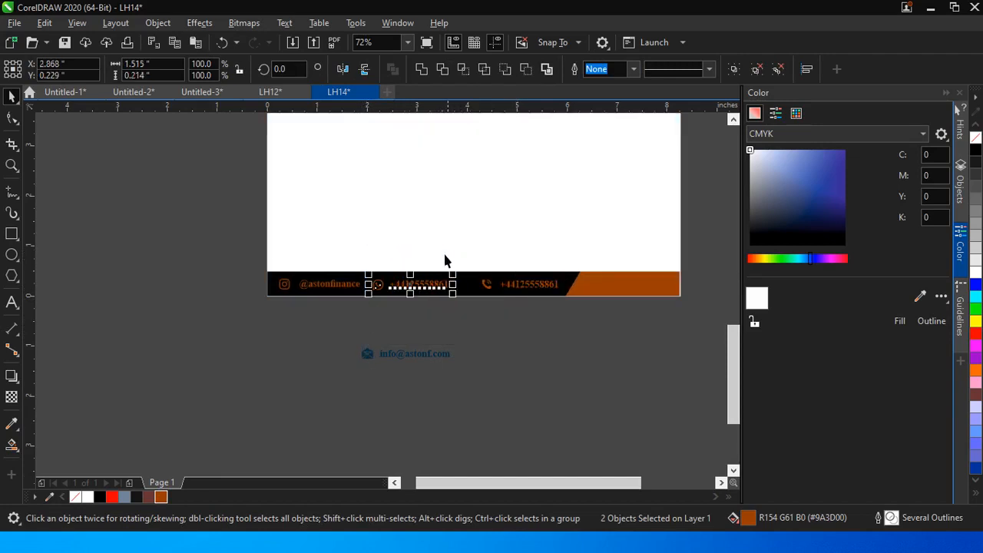
key(Right)
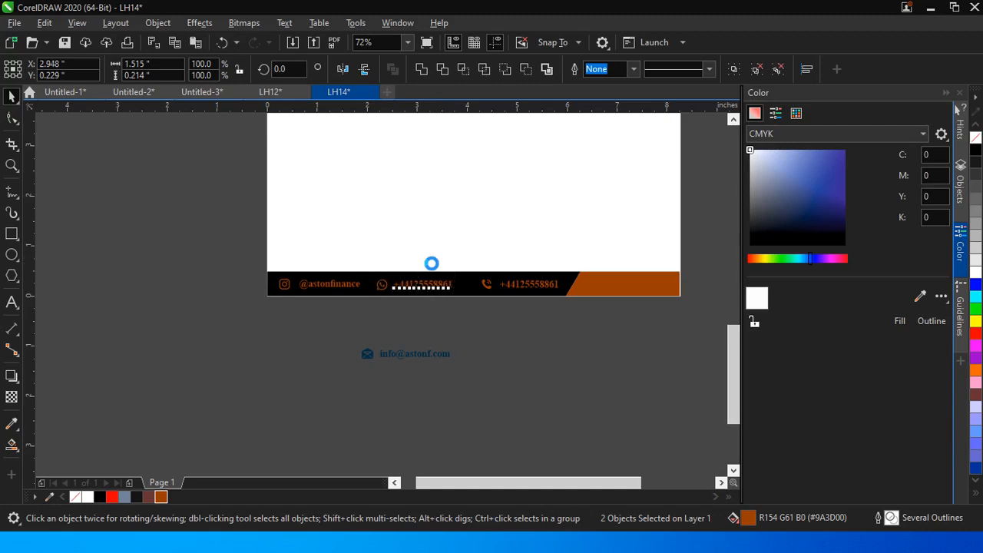
key(Right)
key(Right)
key(Right)
key(Up)
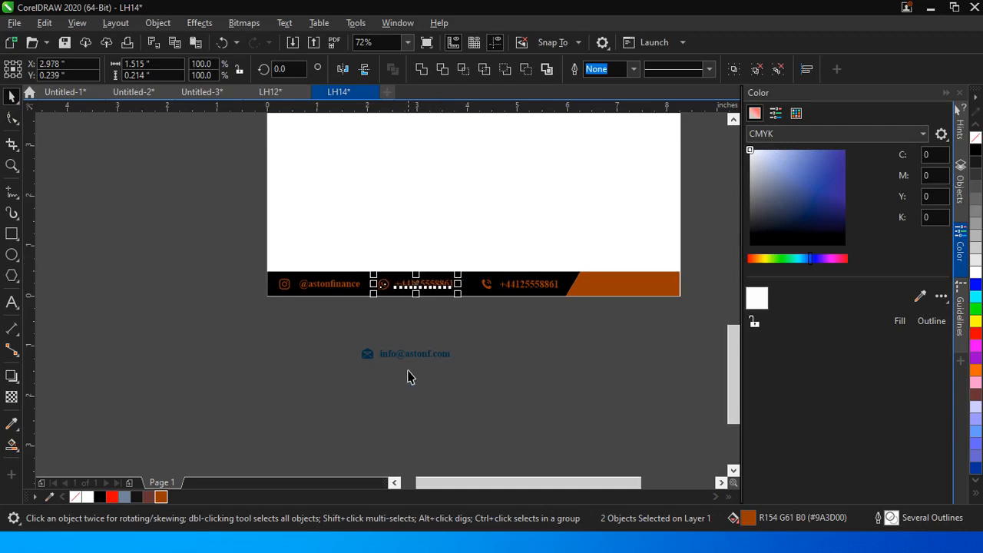
Fill the email icon and text with black and place them on the orange-brown footer section at about X 7.272 in, Y 0.256 in.
drag(338, 339, 468, 373)
click(137, 497)
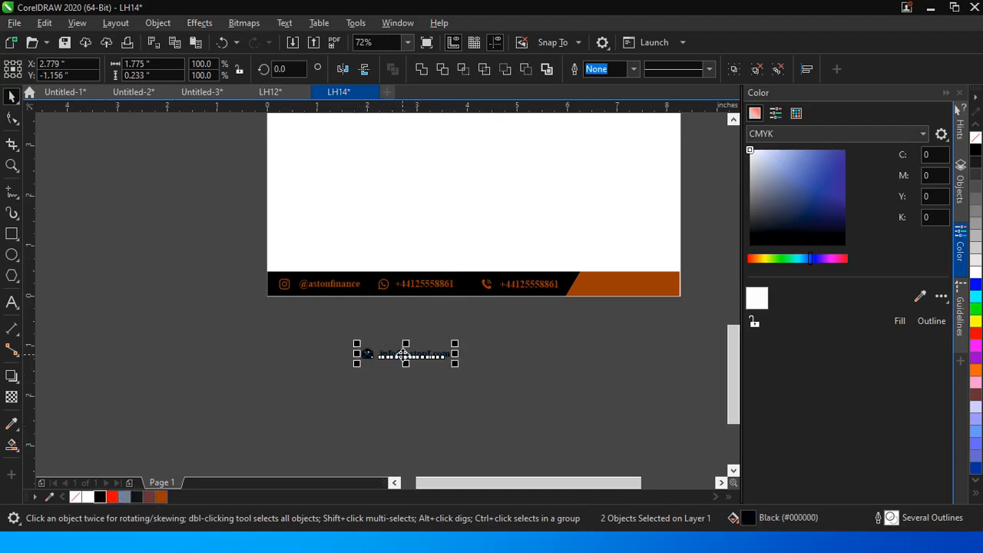
drag(398, 352, 626, 283)
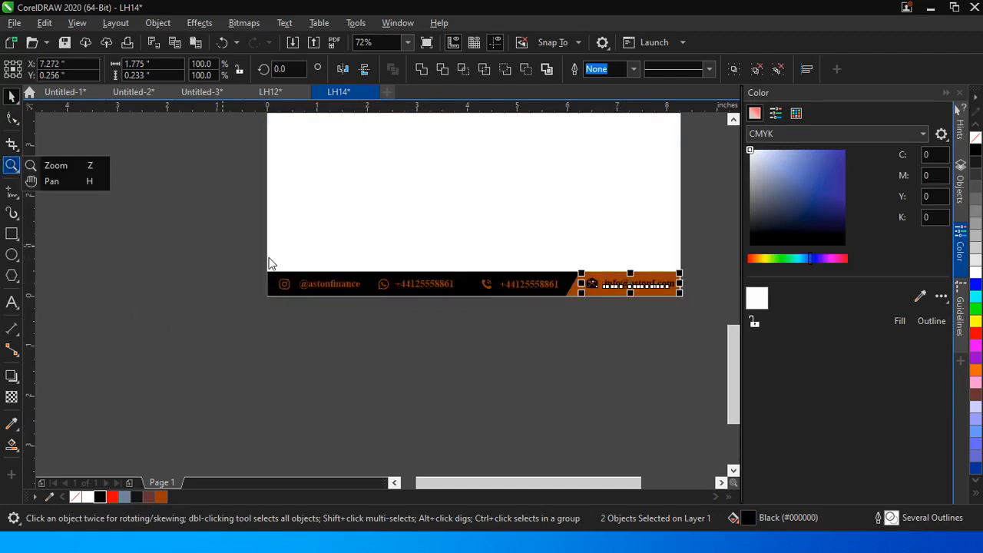
Place a horizontal guideline across the footer strip, near the top of the contact texts, as an alignment reference.
click(55, 165)
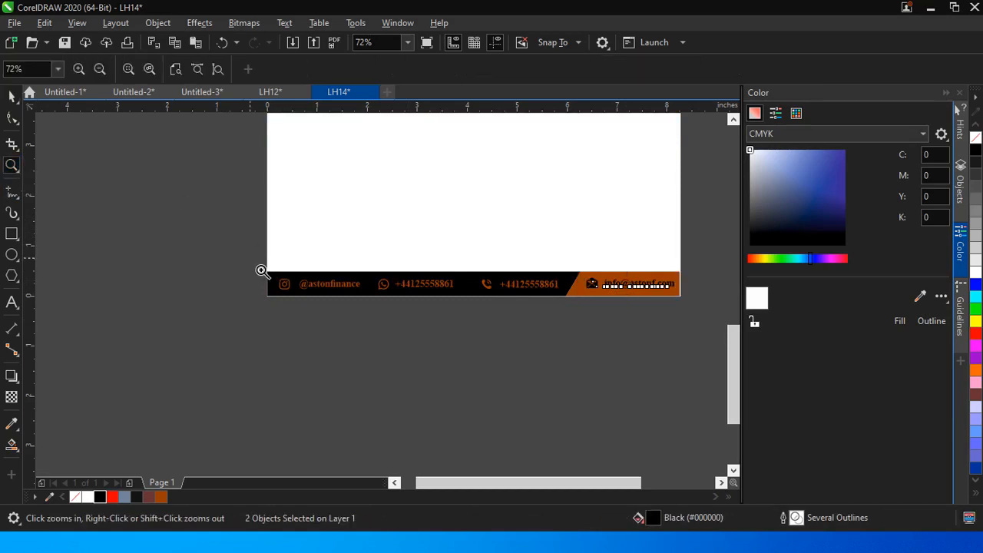
drag(251, 258, 720, 323)
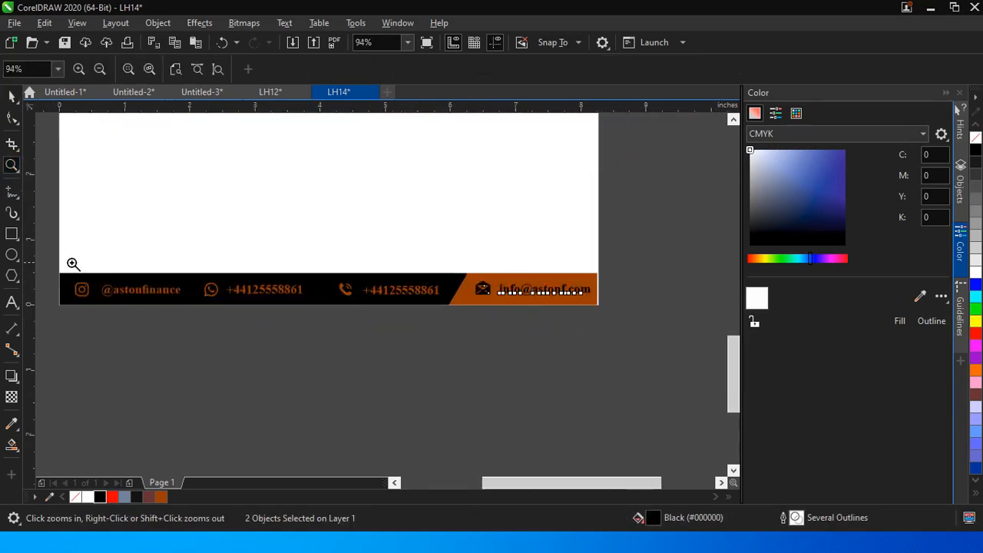
drag(54, 272, 601, 326)
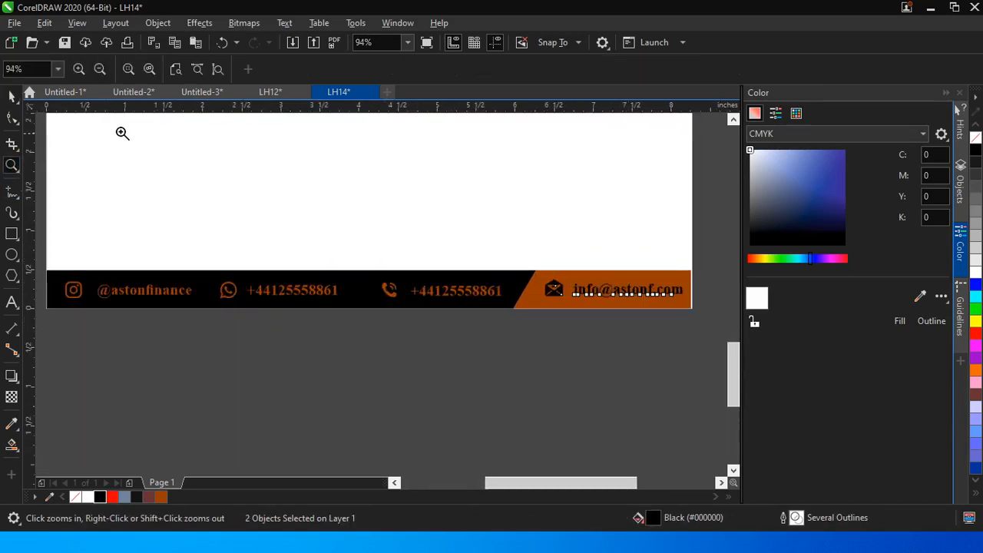
click(11, 96)
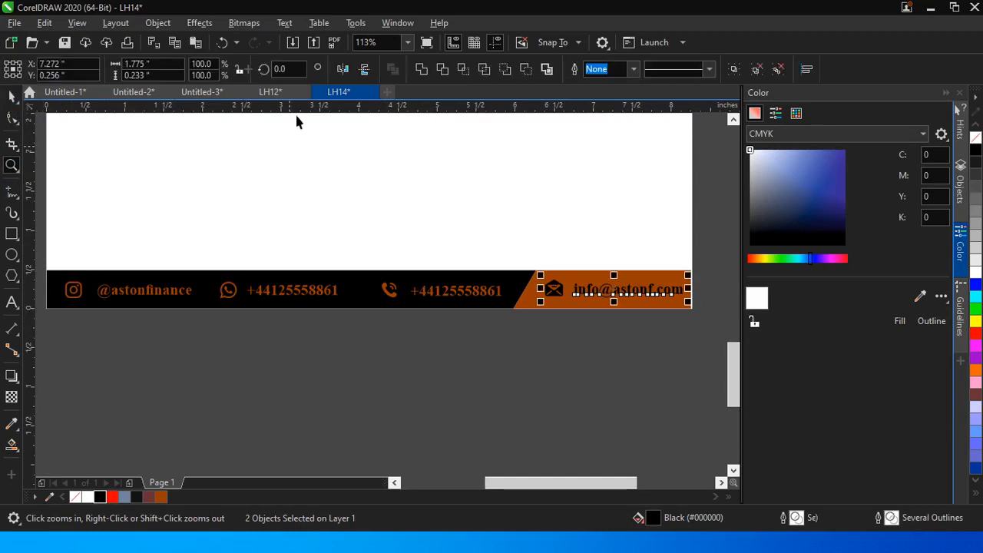
drag(330, 279, 334, 282)
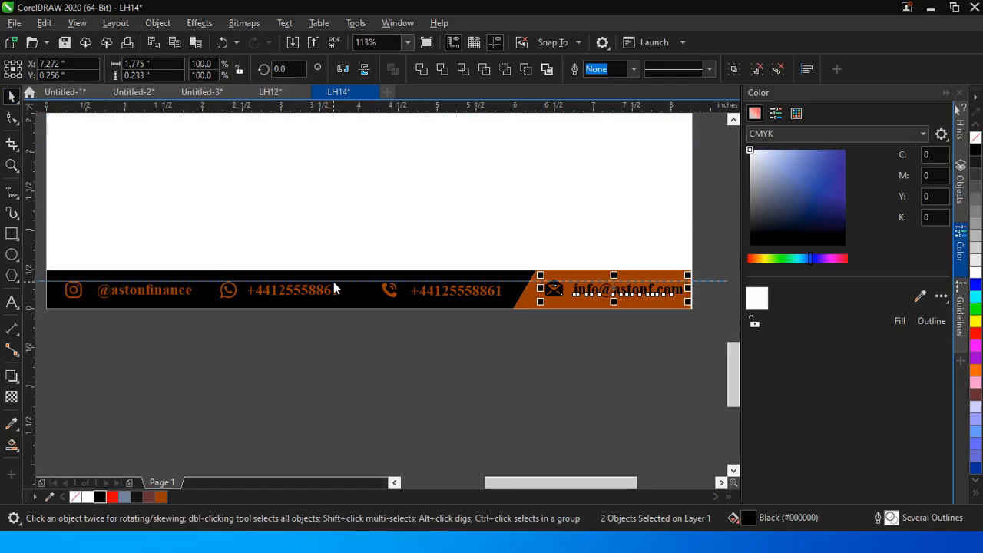
Nudge the email entry down to about Y 0.226 in to line up with the other contact details, and remove the guideline.
drag(707, 271, 500, 307)
key(Down)
key(Down)
key(Down)
key(Down)
key(Down)
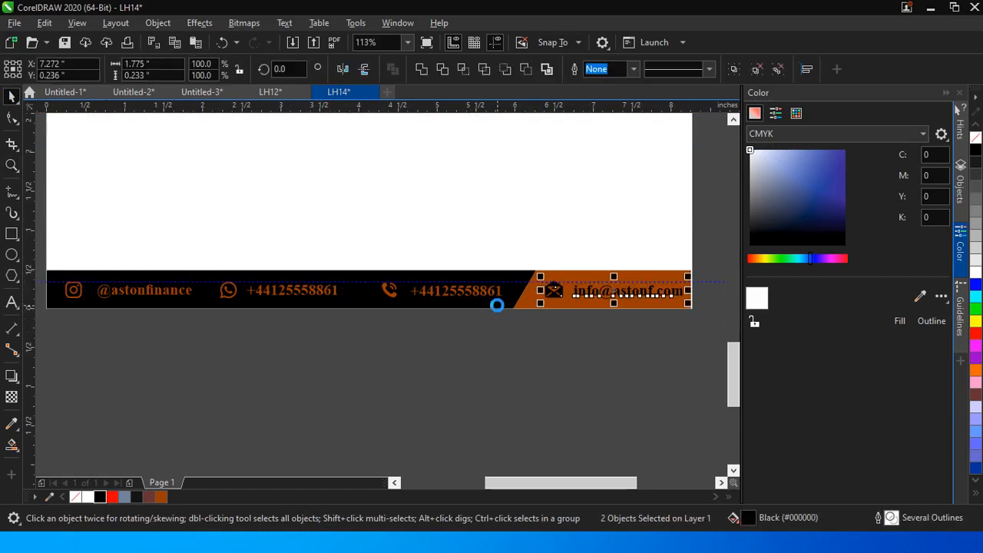
key(Up)
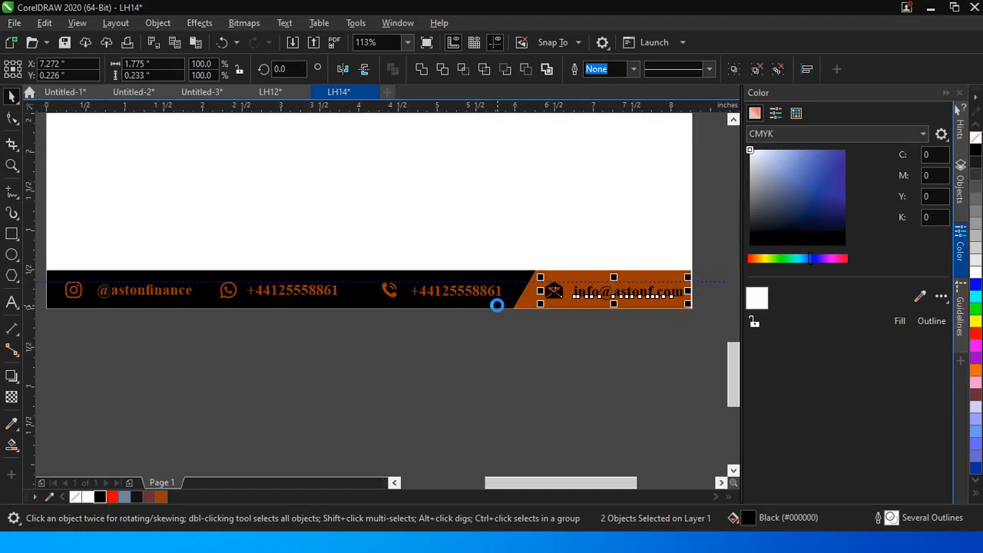
click(713, 284)
click(688, 307)
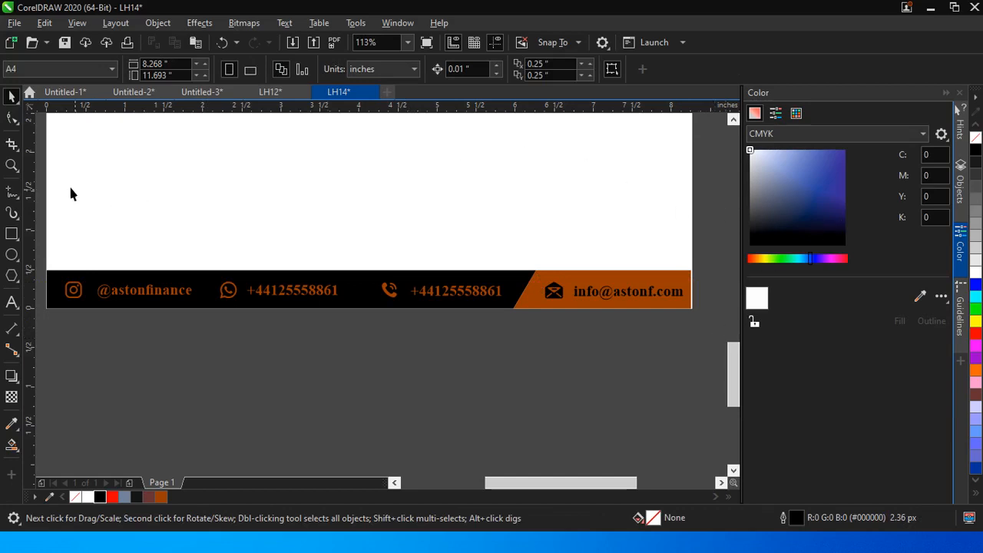
Select the whole letterhead, from the header banner to the footer contact details, and group its objects.
scroll(243, 220, down, 4)
drag(733, 327, 725, 262)
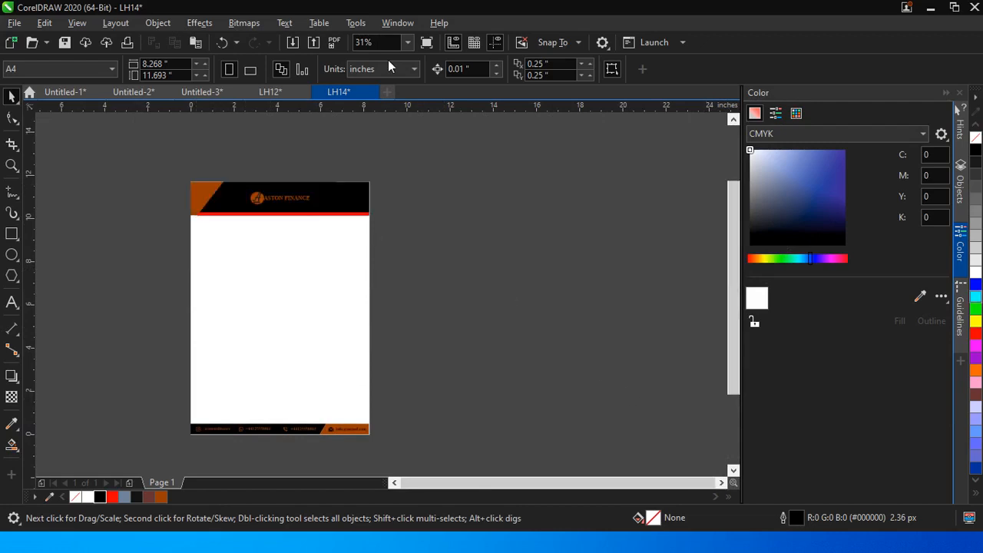
drag(148, 154, 452, 445)
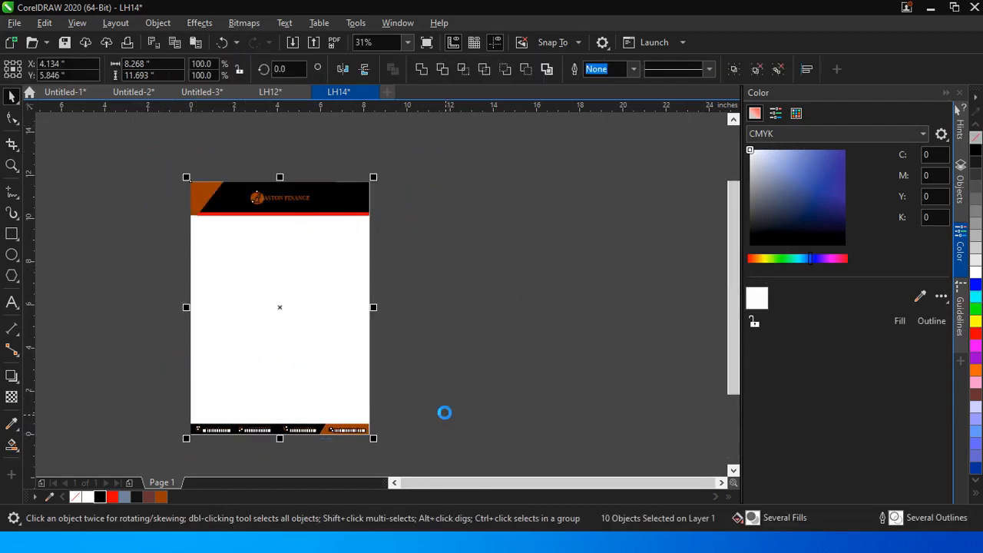
key(ctrl+g)
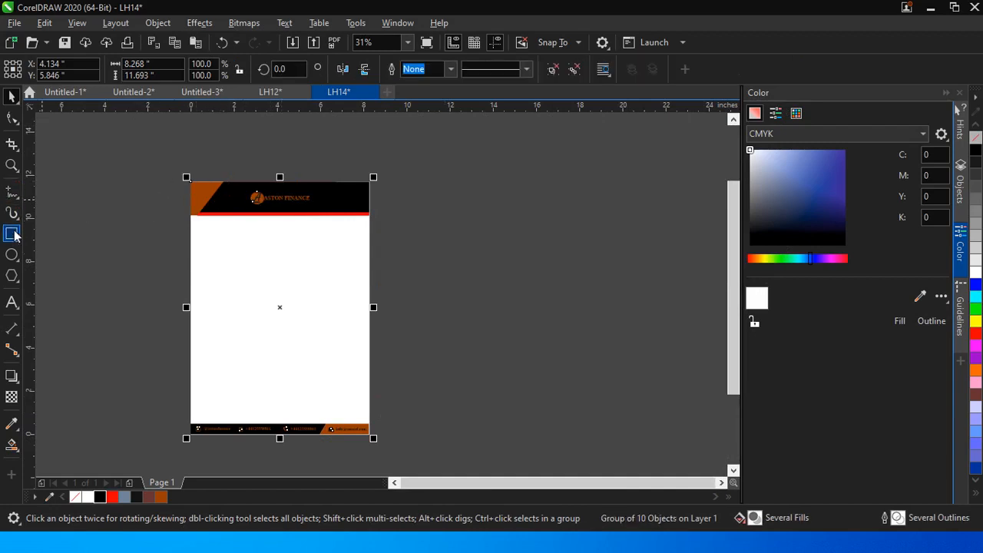
Export the letterhead as the PNG file LH14 to the Desktop's Designzx folder, in RGB Color (24-bit) with transparency and anti-aliasing.
click(12, 97)
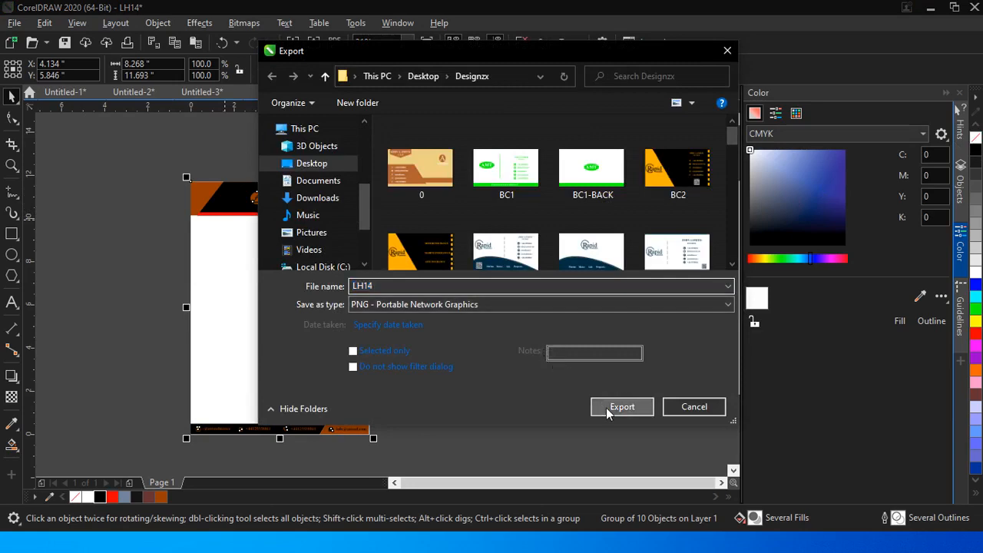
click(606, 408)
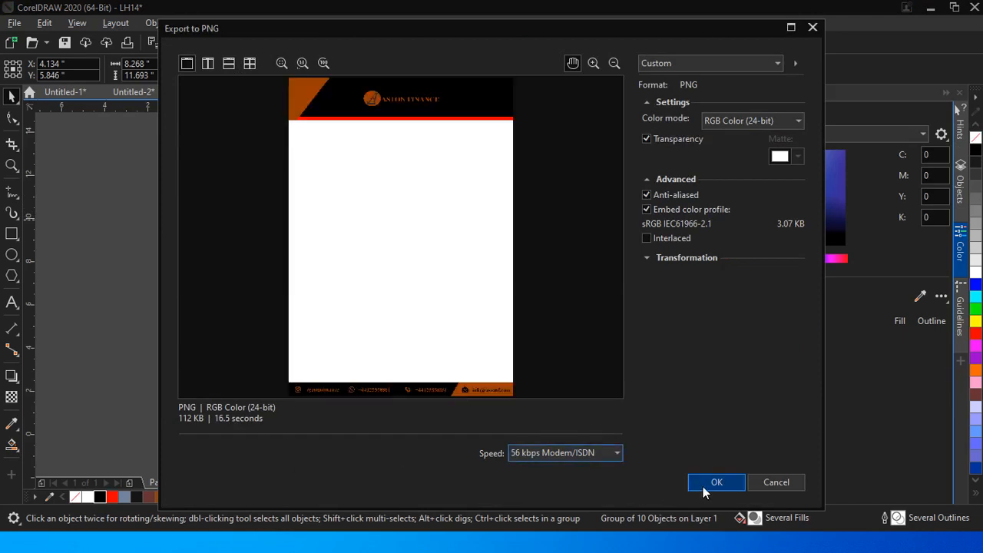
click(703, 486)
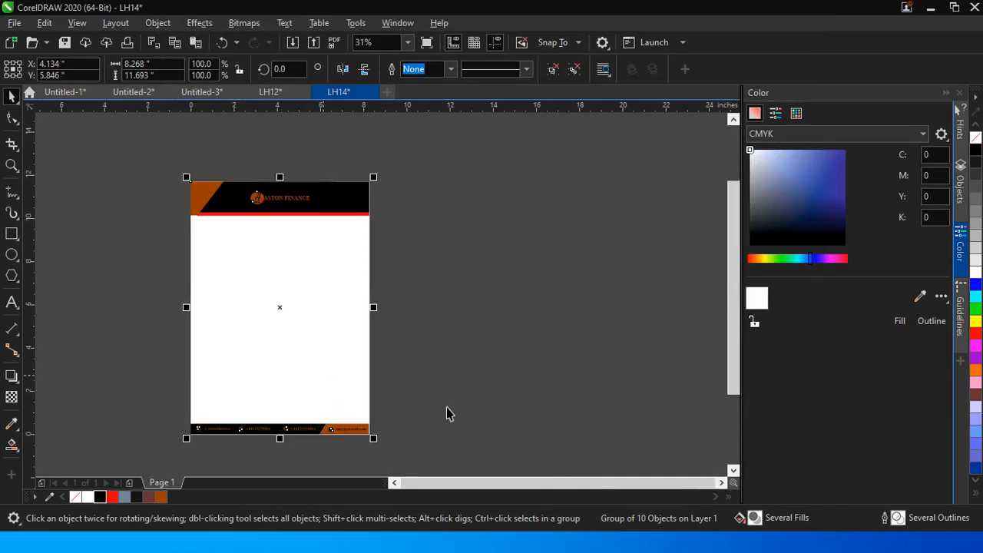
Switch to the Designzx folder in File Explorer and open the exported LH14 image to check it.
key(alt+Tab)
key(alt+Tab)
key(alt+Tab)
key(alt+Tab)
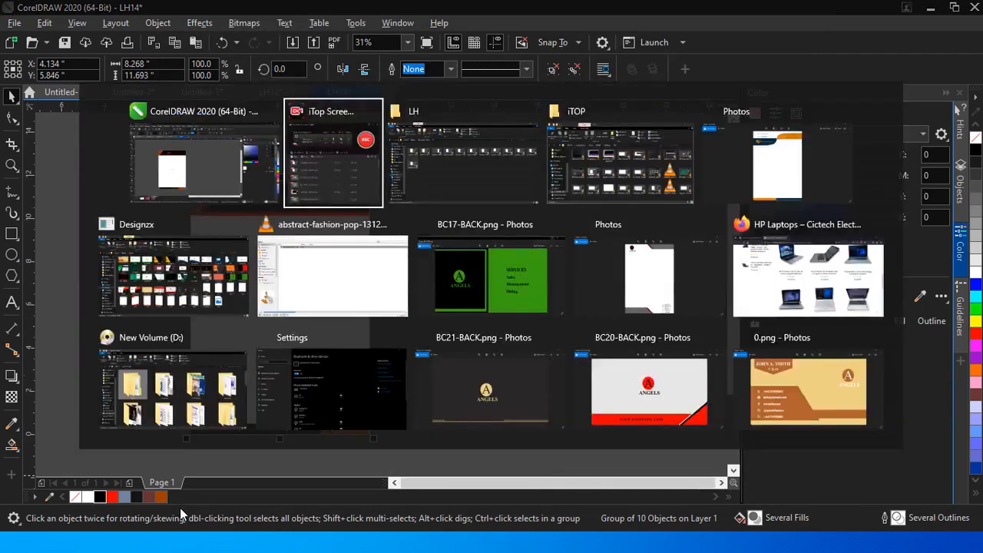
key(alt+Tab)
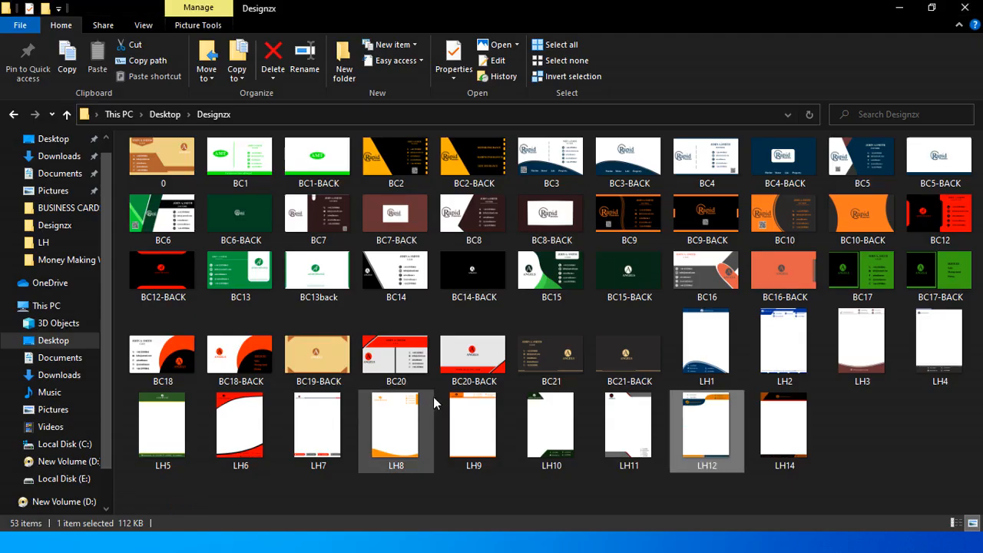
click(766, 427)
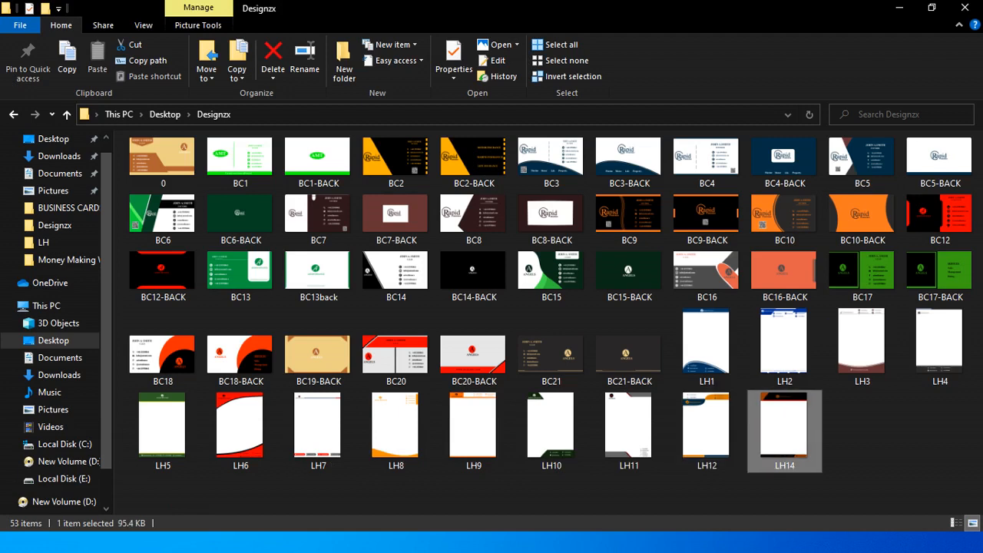
key(Return)
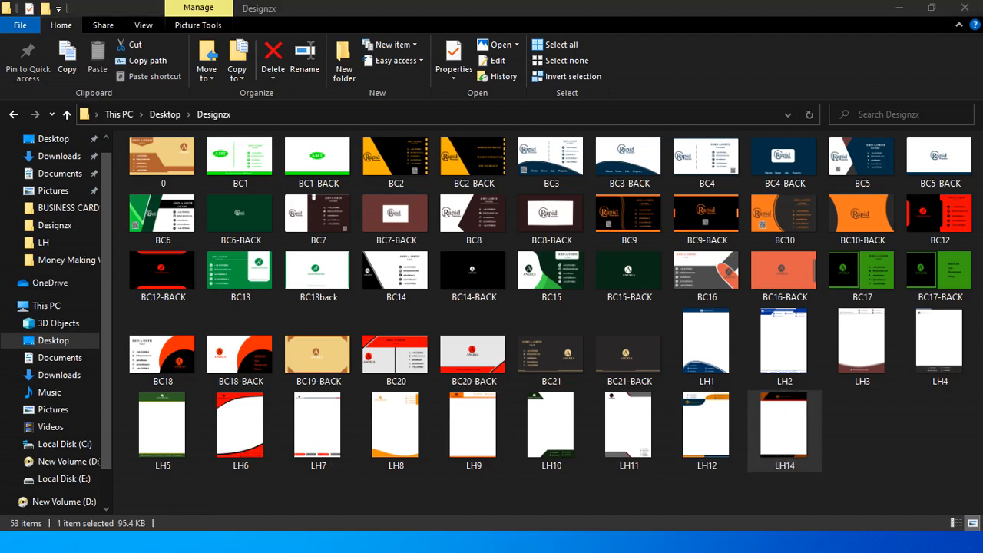